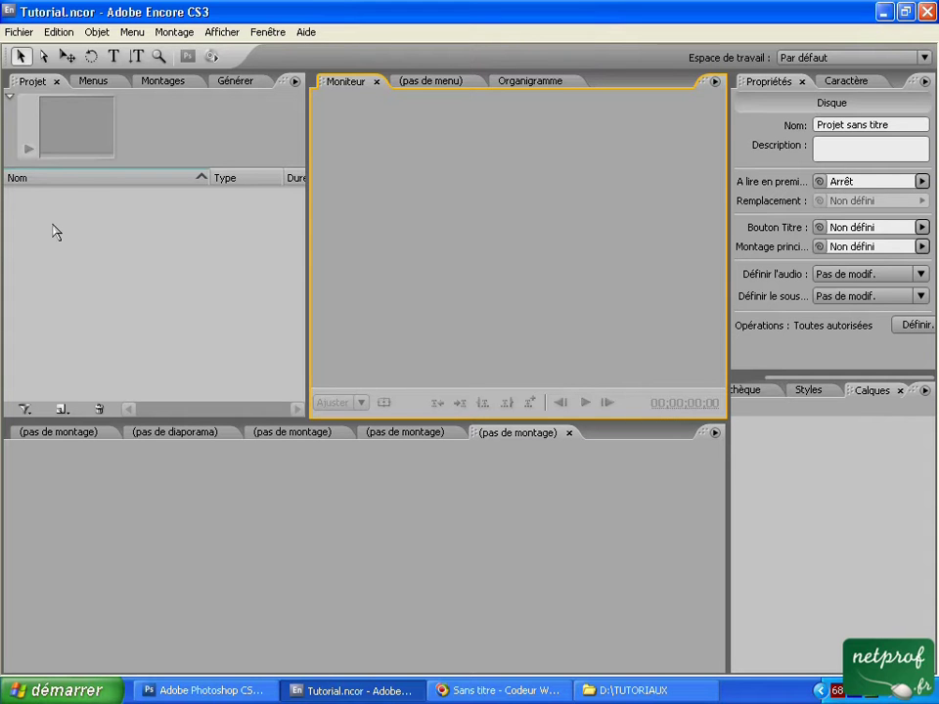
{"action": "left_click", "coordinate": [19, 33]}
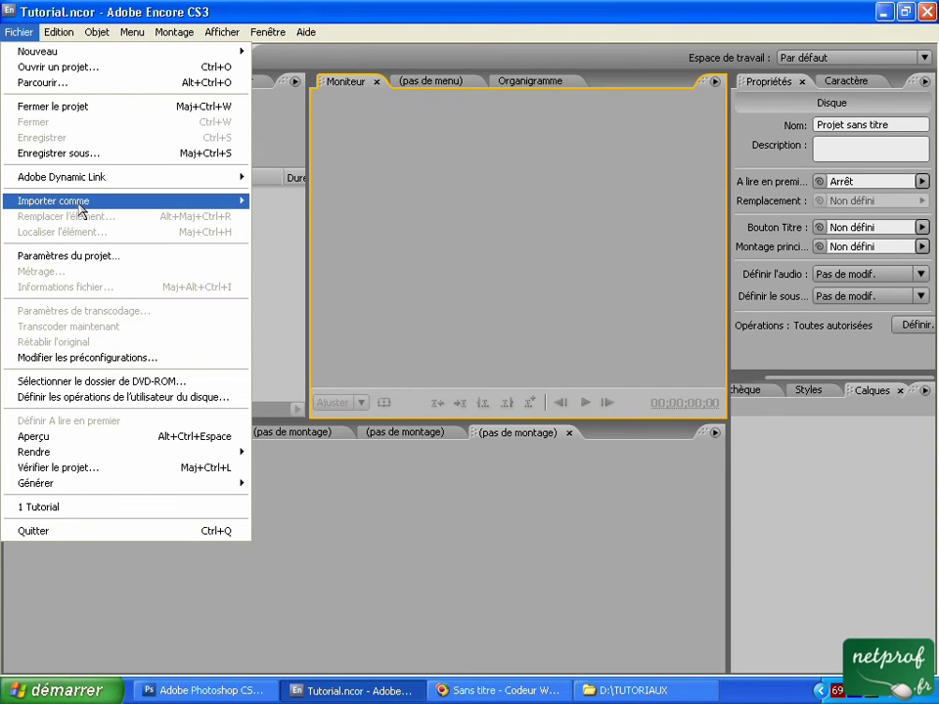
{"action": "mouse_move", "coordinate": [81, 209]}
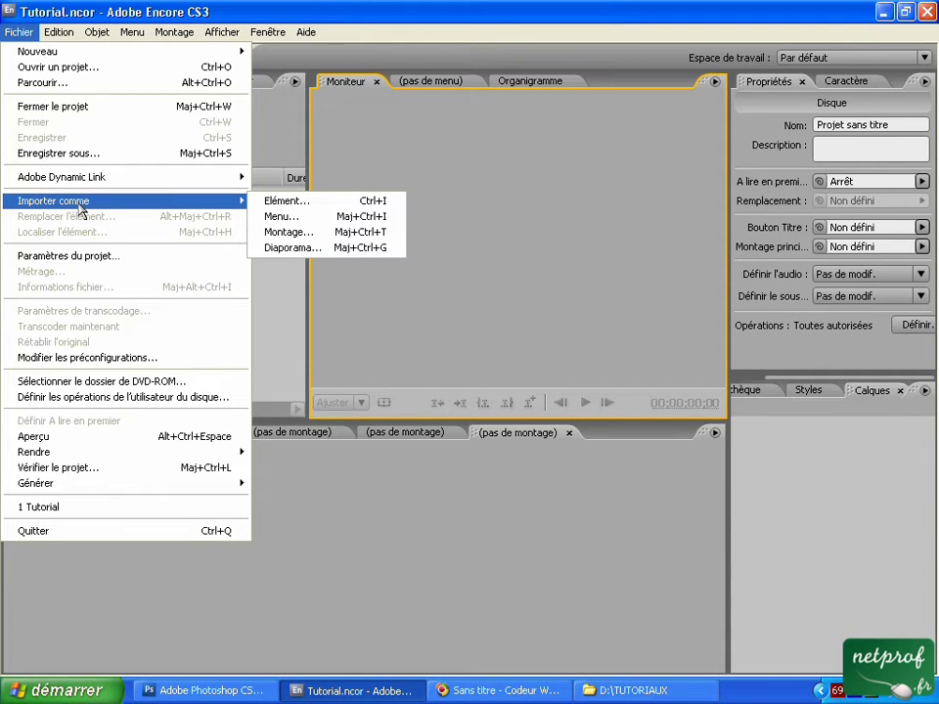
{"action": "left_click", "coordinate": [19, 31]}
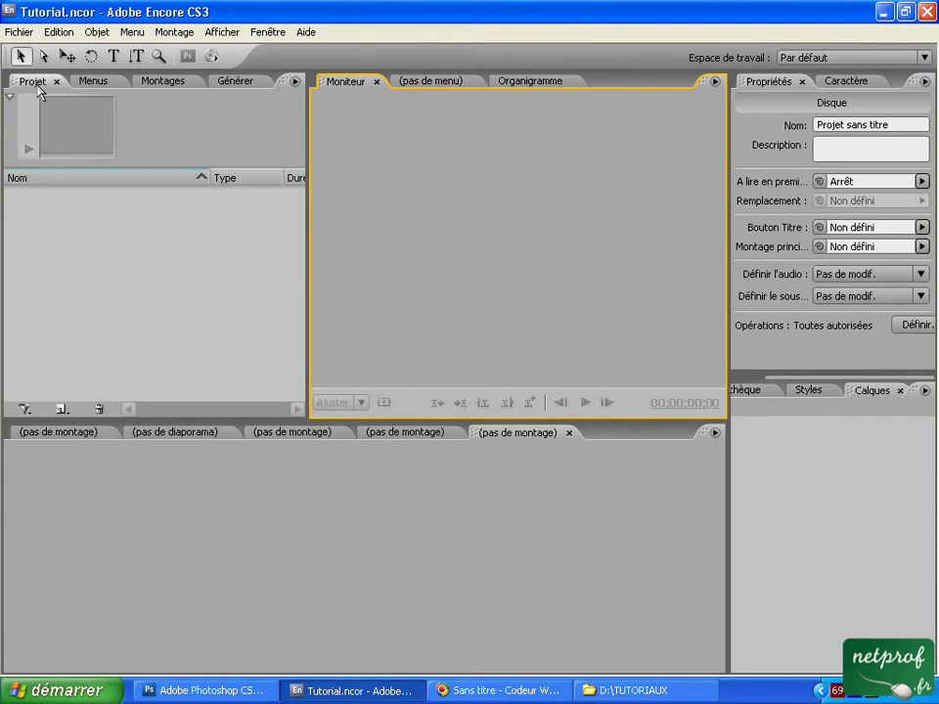
Import the Musique audio file from the Sons folder into the project as an element (Elément)
{"action": "right_click", "coordinate": [42, 229]}
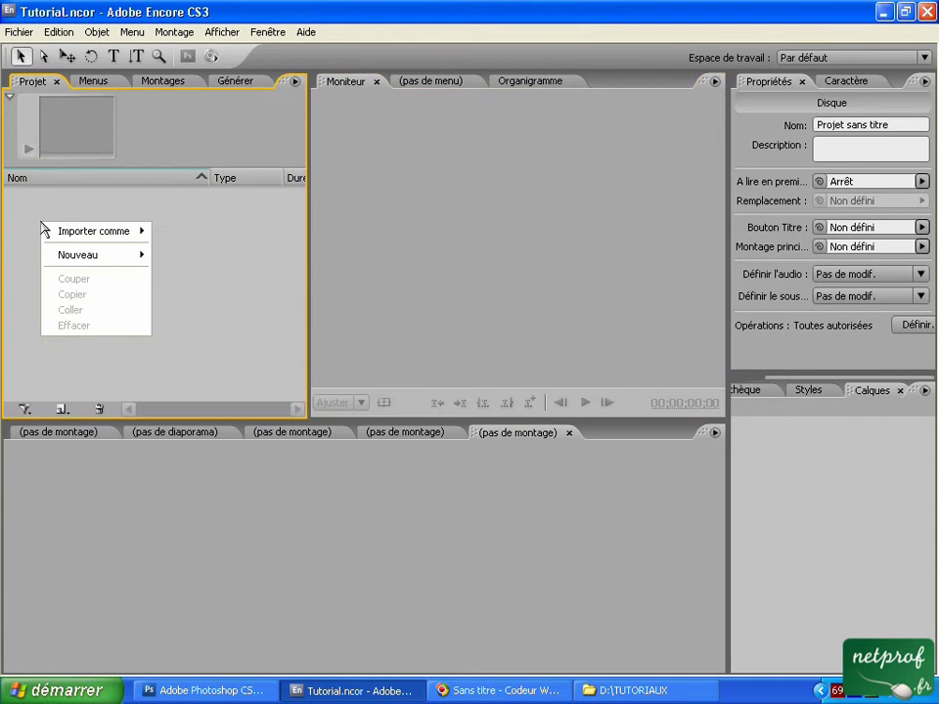
{"action": "mouse_move", "coordinate": [118, 233]}
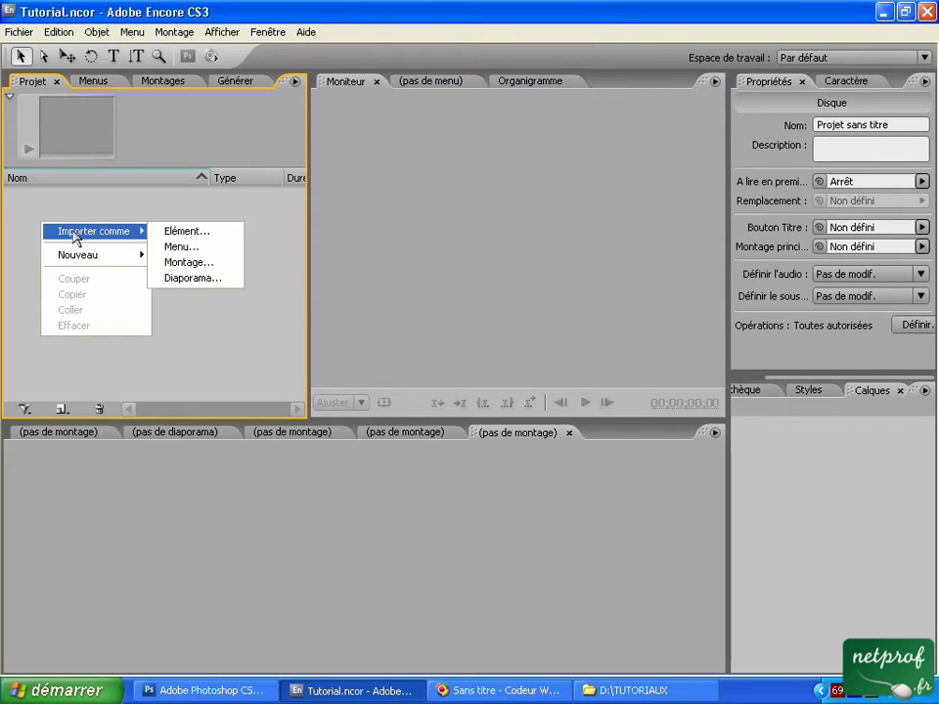
{"action": "left_click", "coordinate": [168, 235]}
{"action": "left_click", "coordinate": [339, 220]}
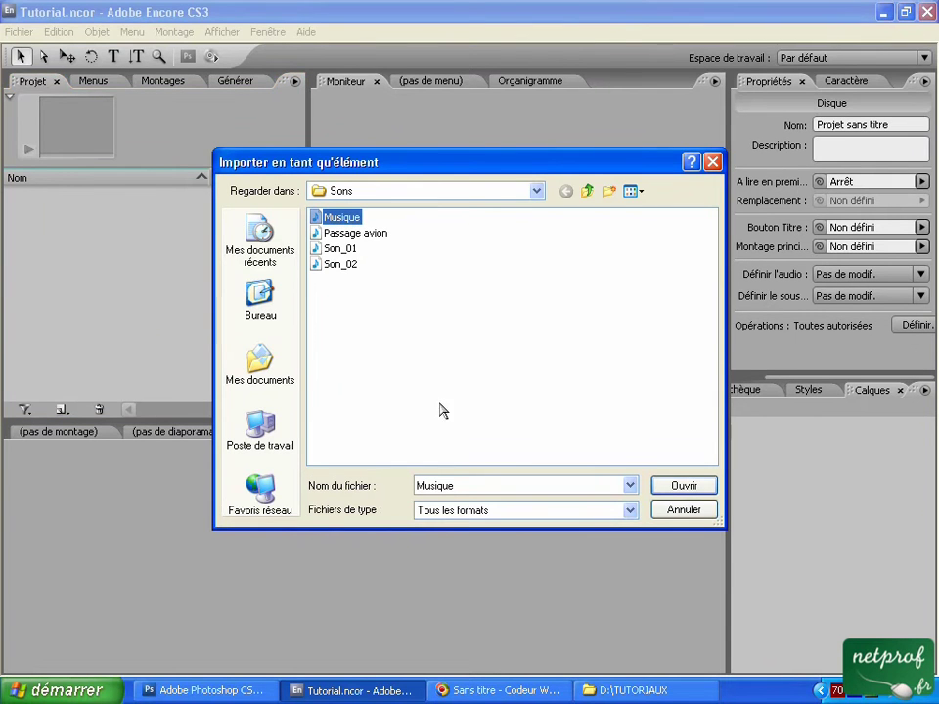
{"action": "left_click", "coordinate": [673, 491]}
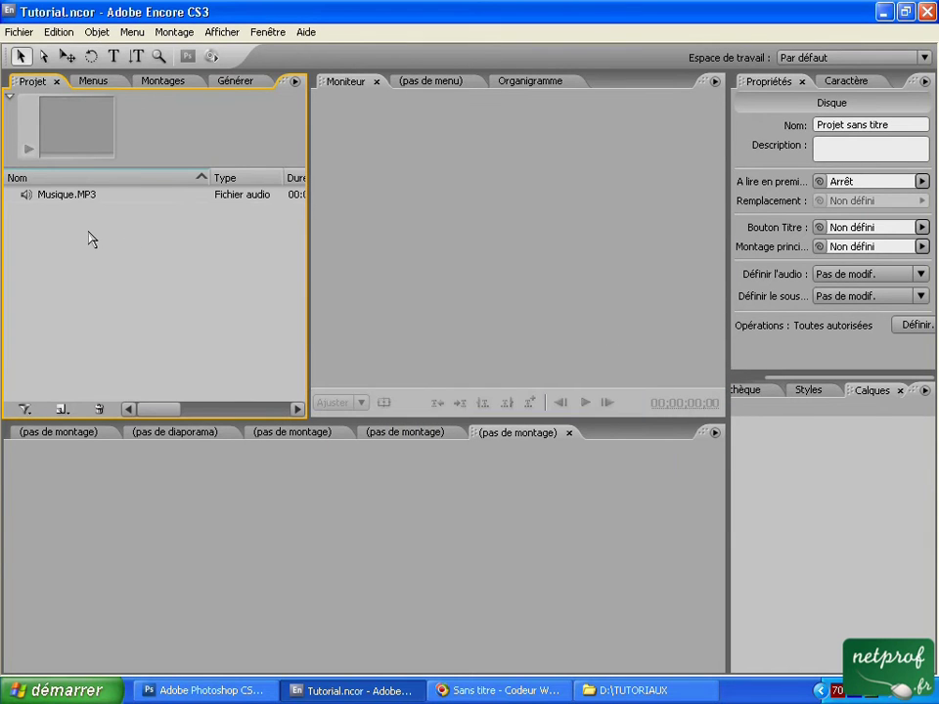
Import the Photoshop file Menu_dvd_16_9 from the Mle MENU DVD folder into the project as a menu
{"action": "right_click", "coordinate": [36, 219]}
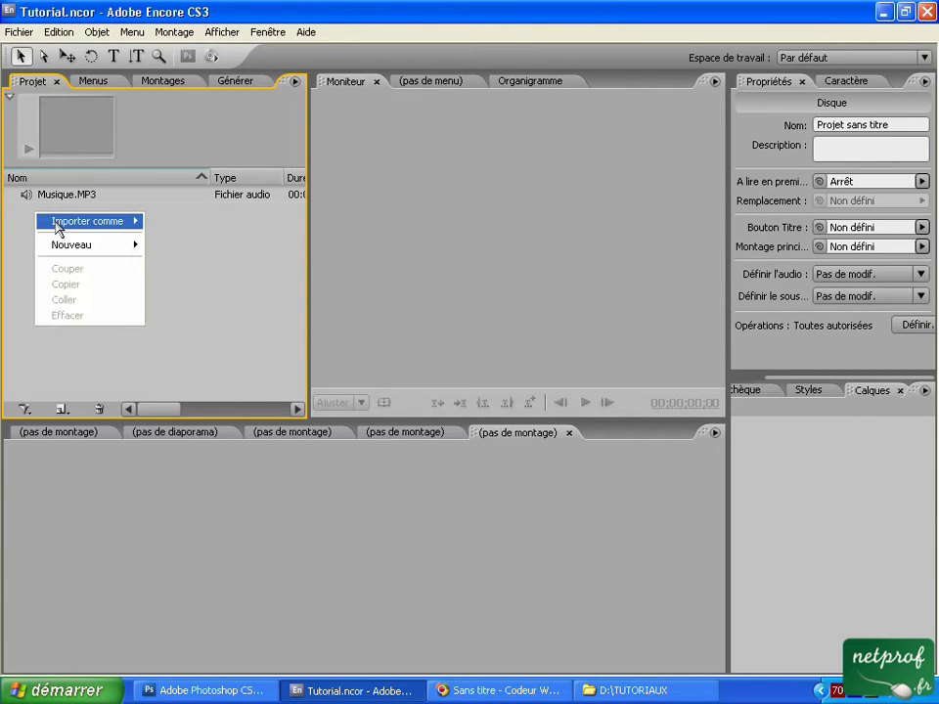
{"action": "mouse_move", "coordinate": [57, 226]}
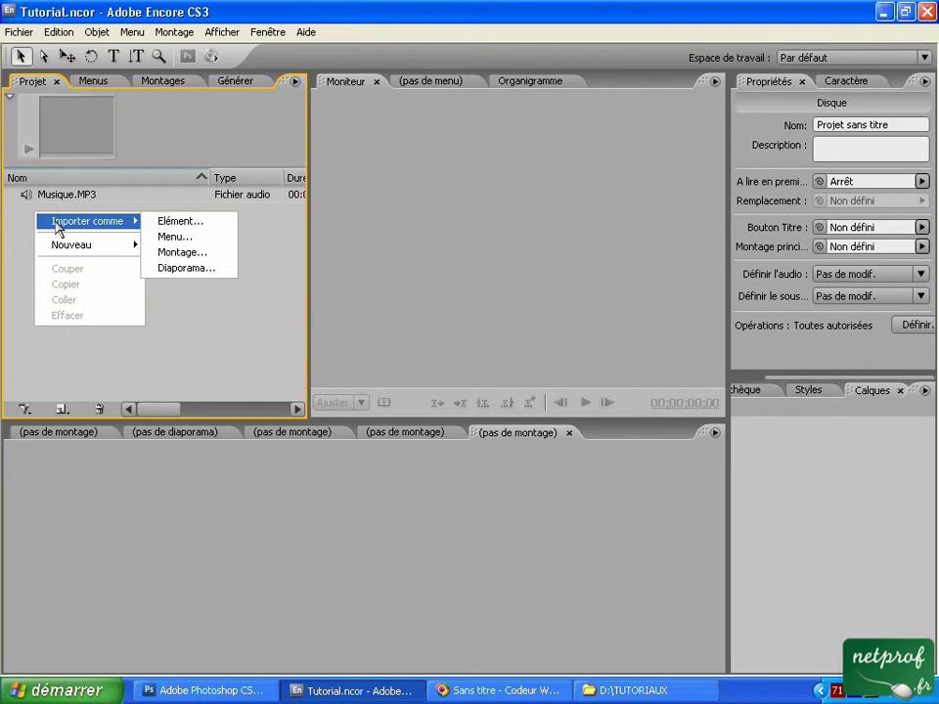
{"action": "left_click", "coordinate": [170, 238]}
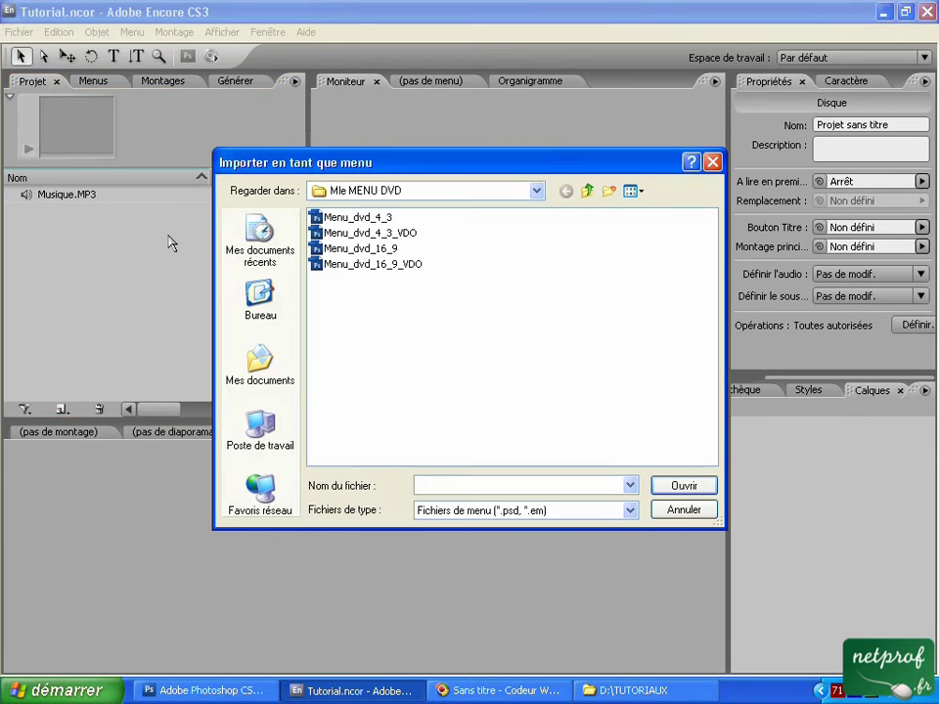
{"action": "left_click", "coordinate": [354, 248]}
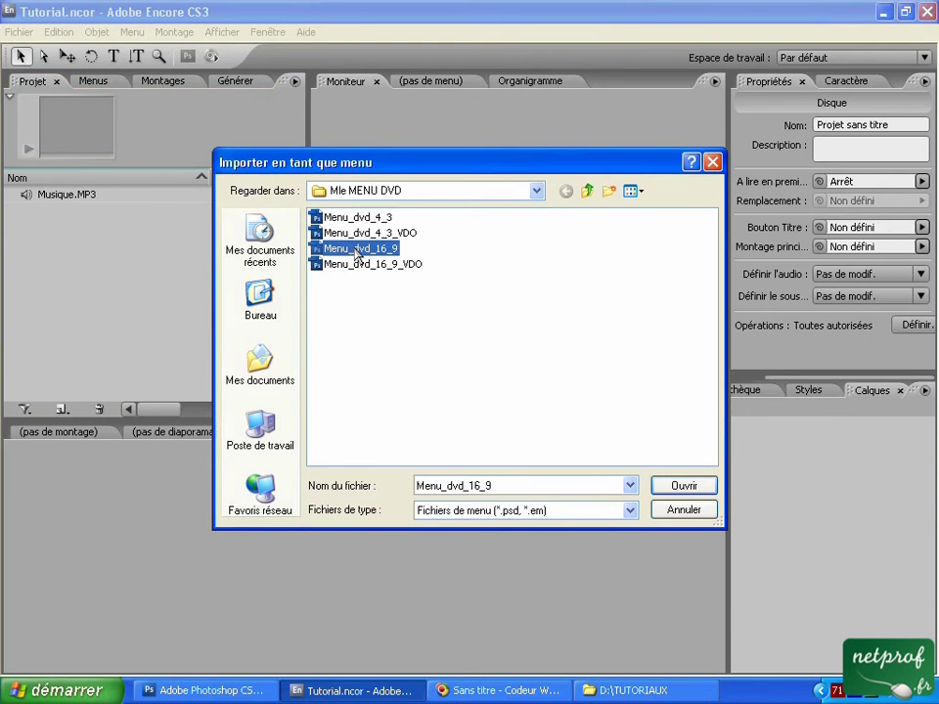
{"action": "left_click", "coordinate": [683, 484]}
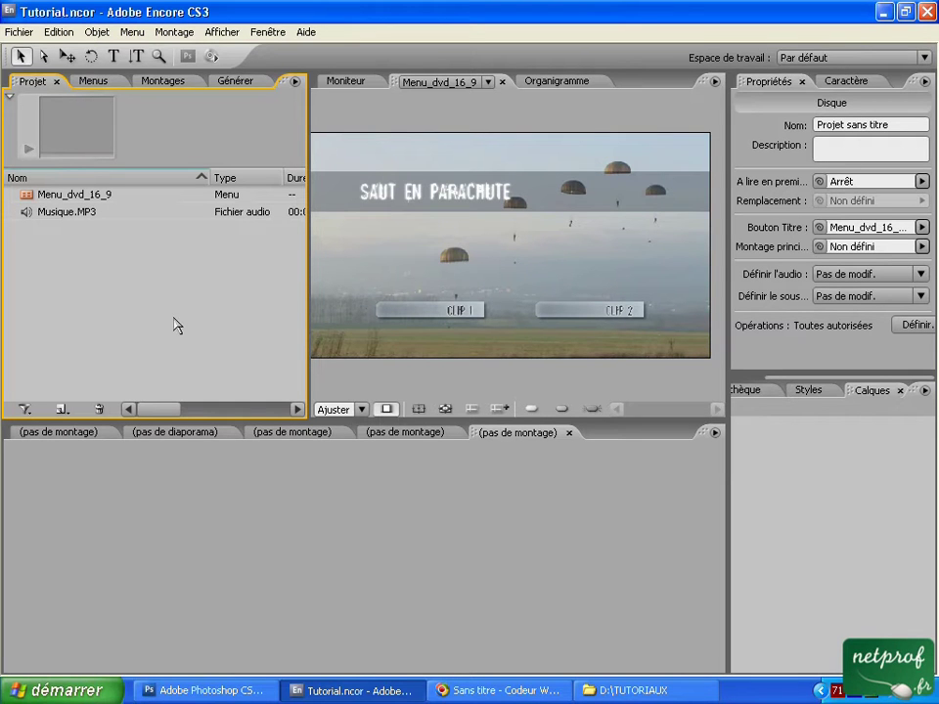
Import the videos Saut parachutes and Saut parachutes 2 from the TUTORIAUX Vidéos folder as timelines (Montage)
{"action": "right_click", "coordinate": [100, 254]}
{"action": "mouse_move", "coordinate": [147, 264]}
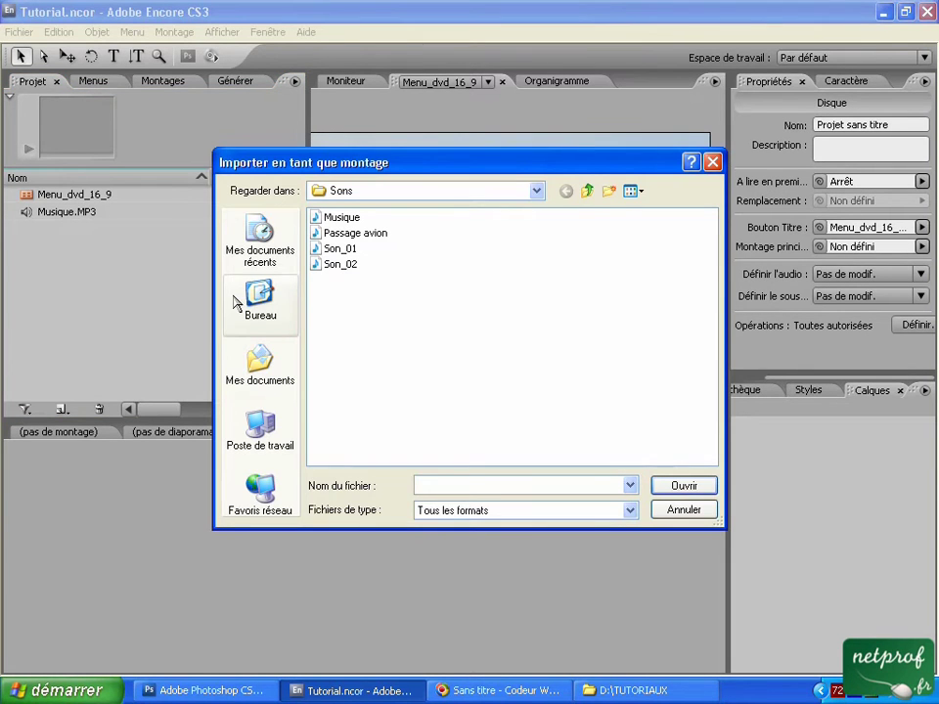
{"action": "left_click", "coordinate": [588, 191]}
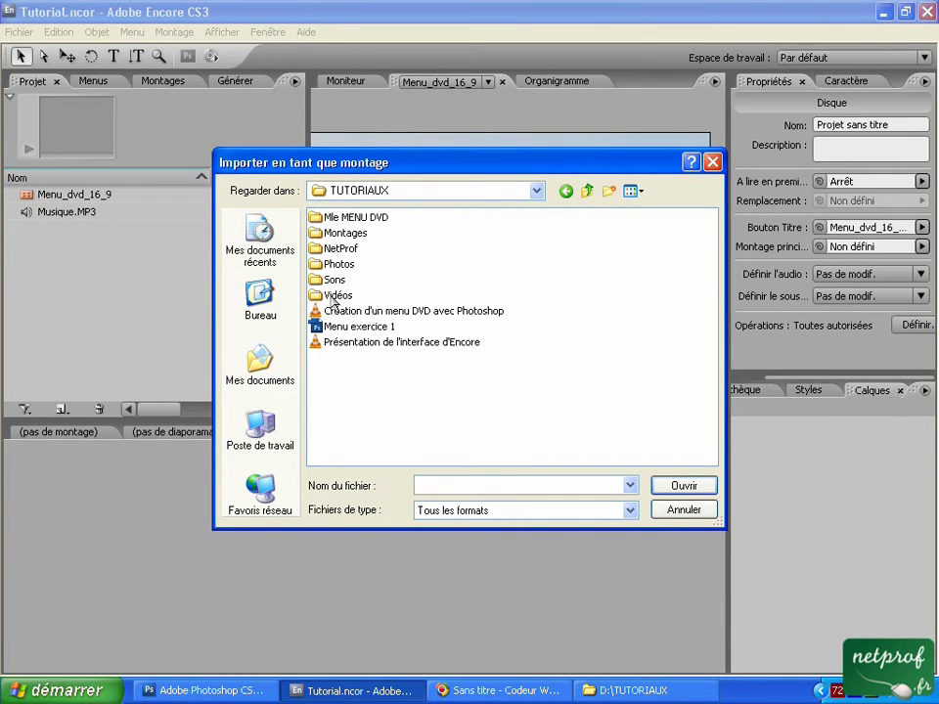
{"action": "left_click", "coordinate": [332, 299]}
{"action": "left_click", "coordinate": [333, 299]}
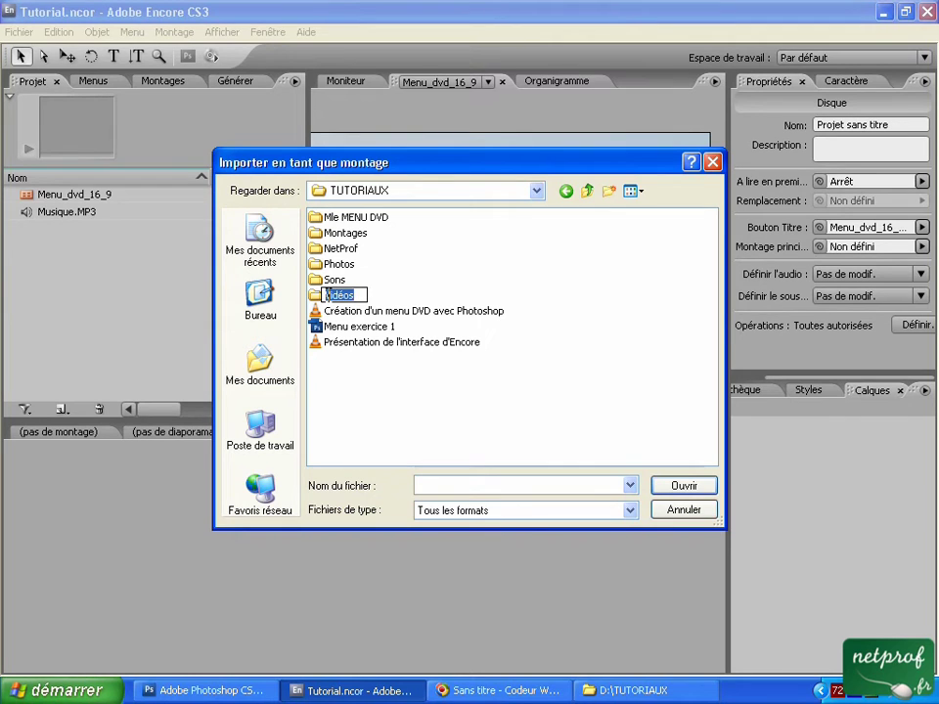
{"action": "key", "text": "Escape"}
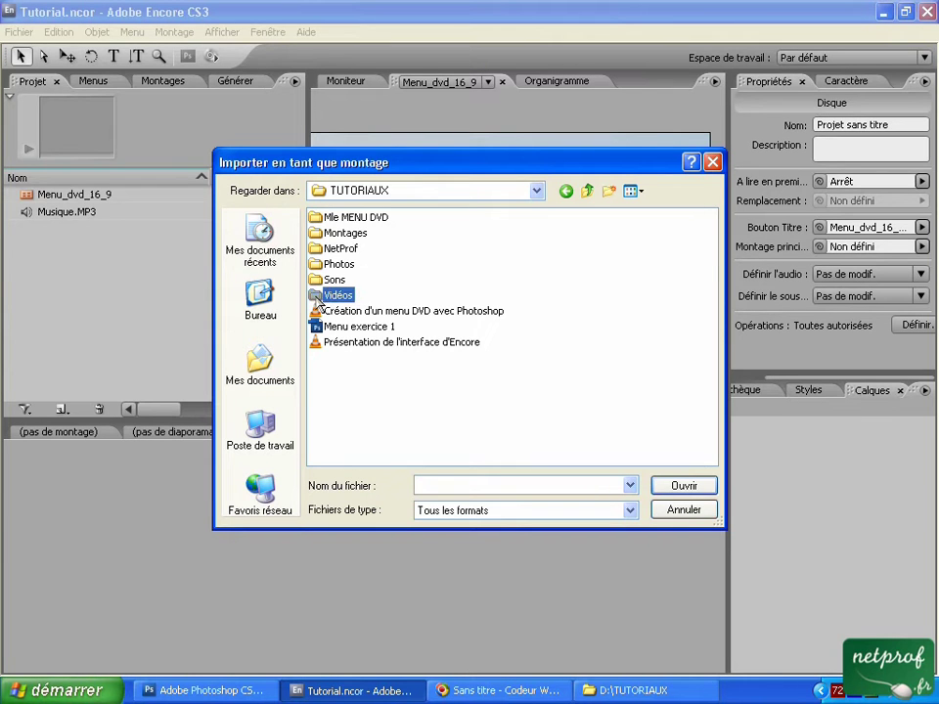
{"action": "left_click", "coordinate": [702, 492]}
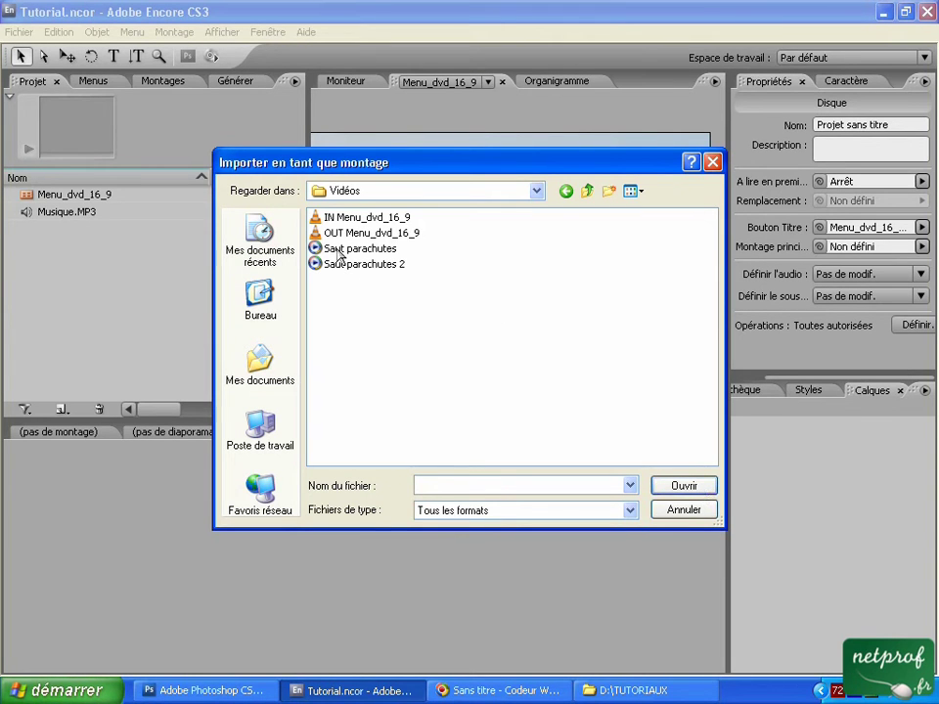
{"action": "left_click_drag", "start_coordinate": [431, 288], "coordinate": [364, 251]}
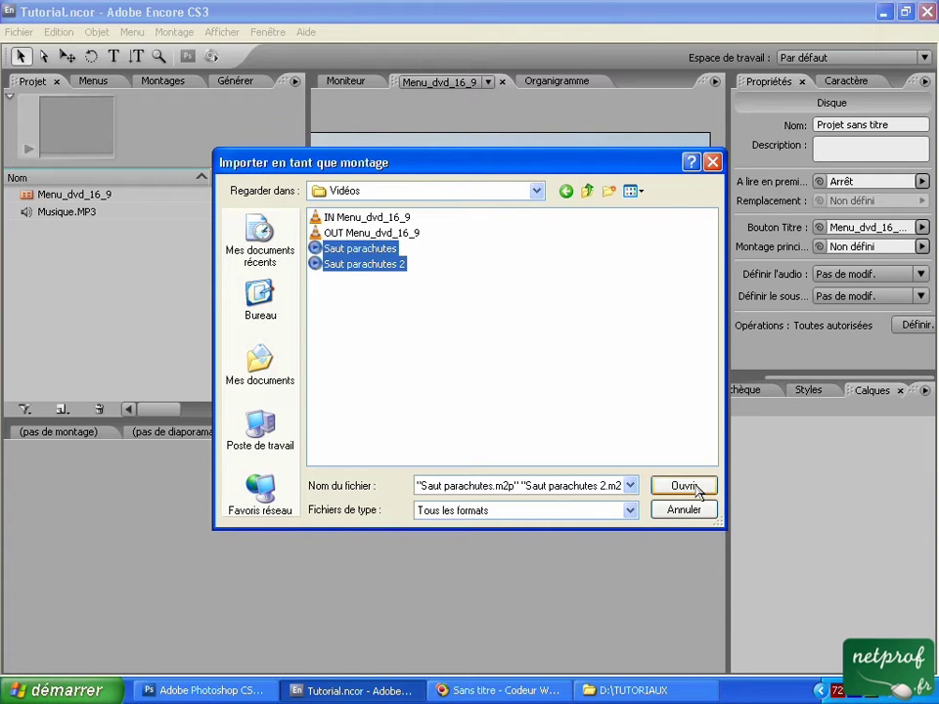
{"action": "left_click", "coordinate": [694, 488]}
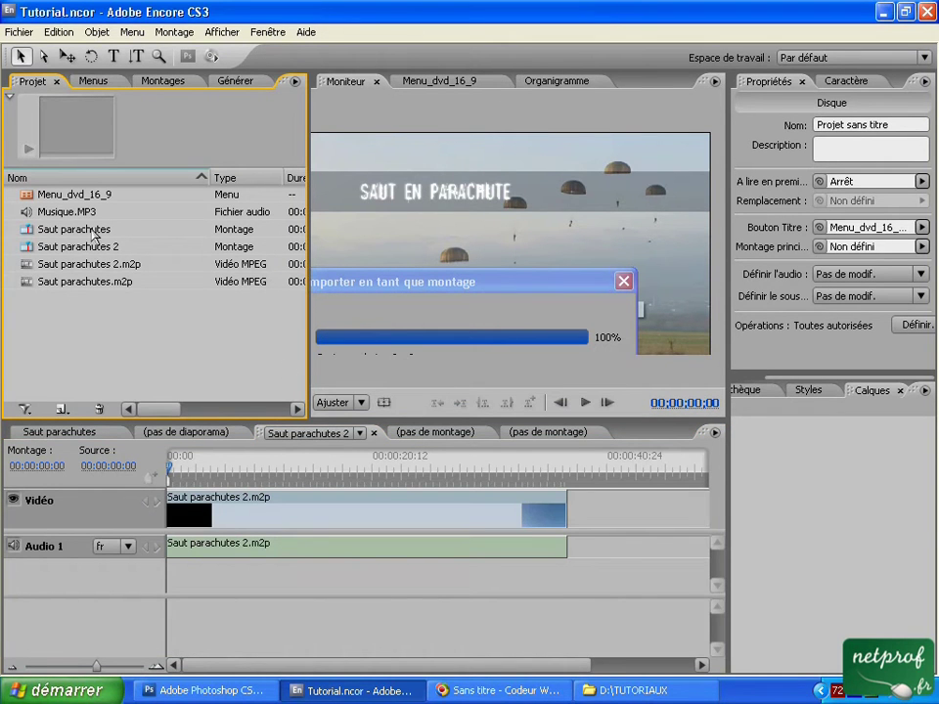
{"action": "left_click", "coordinate": [86, 264]}
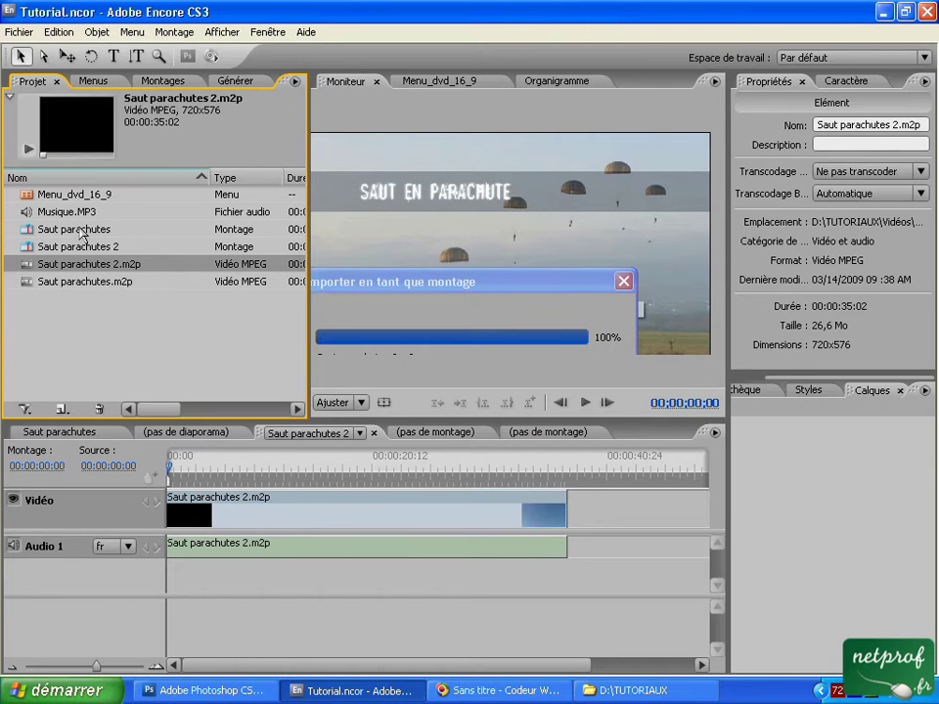
{"action": "left_click", "coordinate": [84, 231]}
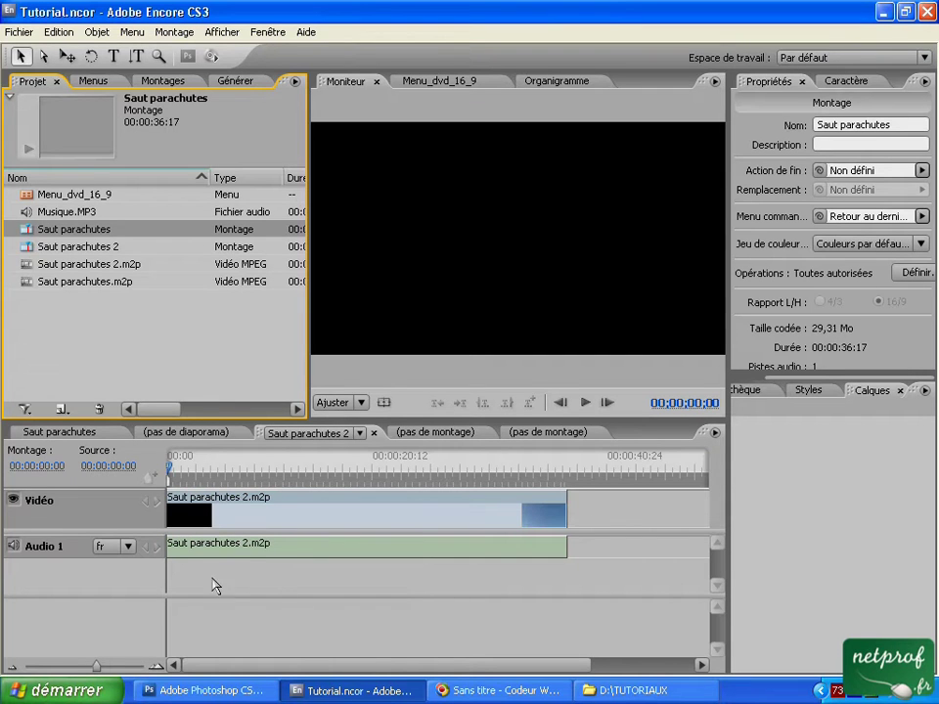
{"action": "left_click", "coordinate": [67, 584]}
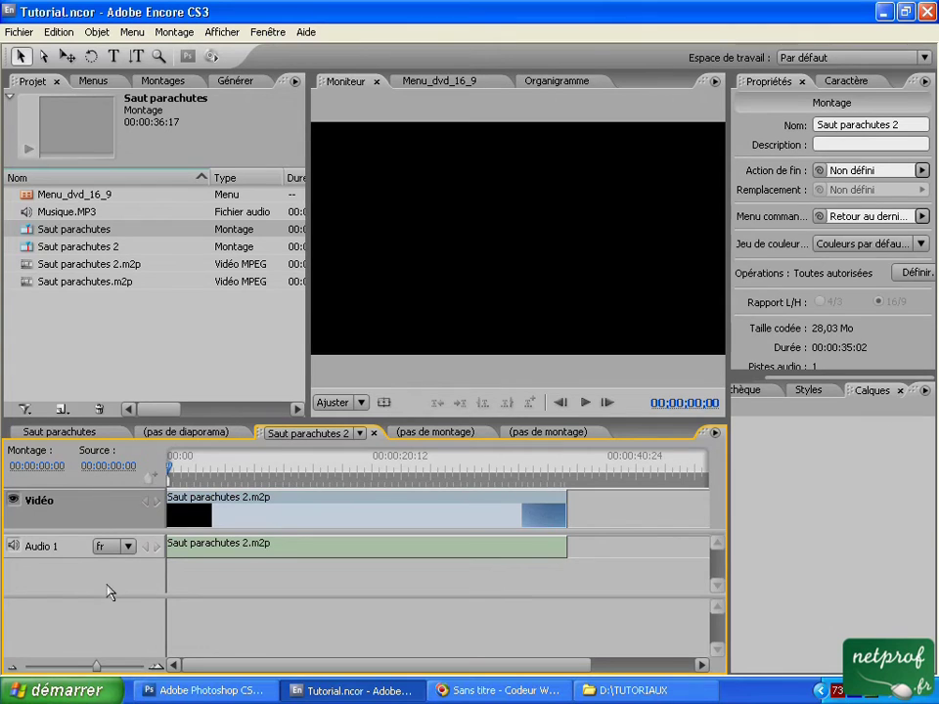
{"action": "left_click", "coordinate": [73, 335]}
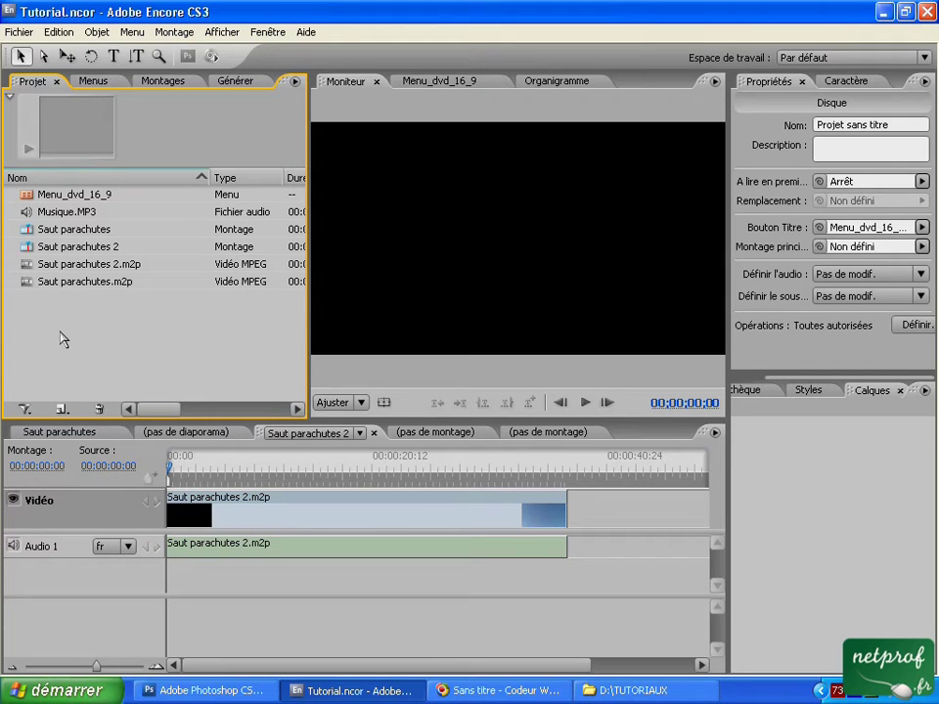
Import the videos IN Menu_dvd_16_9 and OUT Menu_dvd_16_9 from the Vidéos folder as timelines (Montage)
{"action": "right_click", "coordinate": [24, 309]}
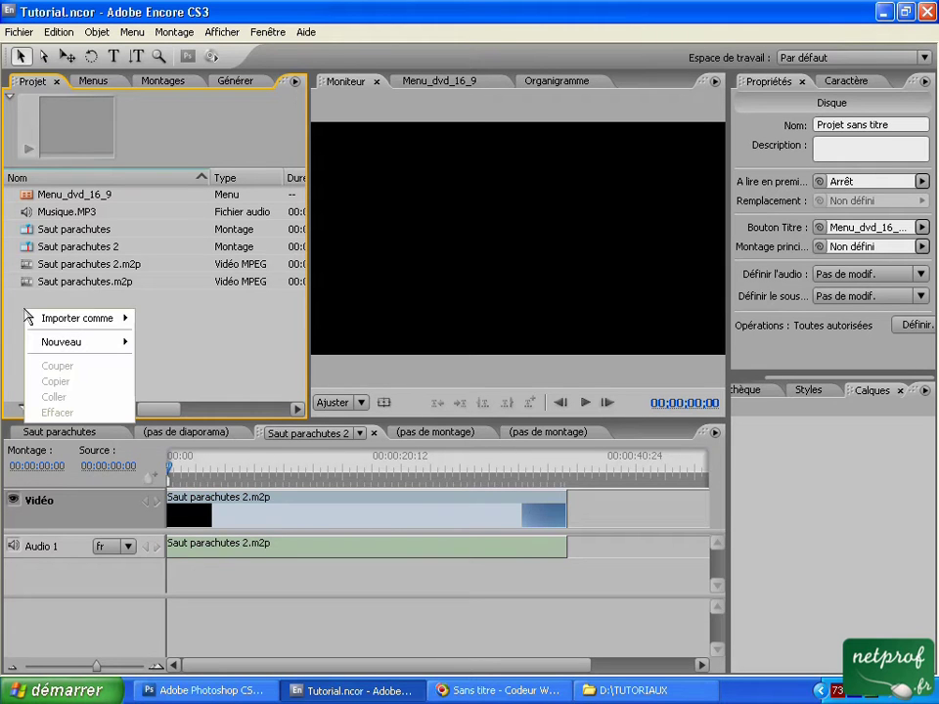
{"action": "mouse_move", "coordinate": [61, 321]}
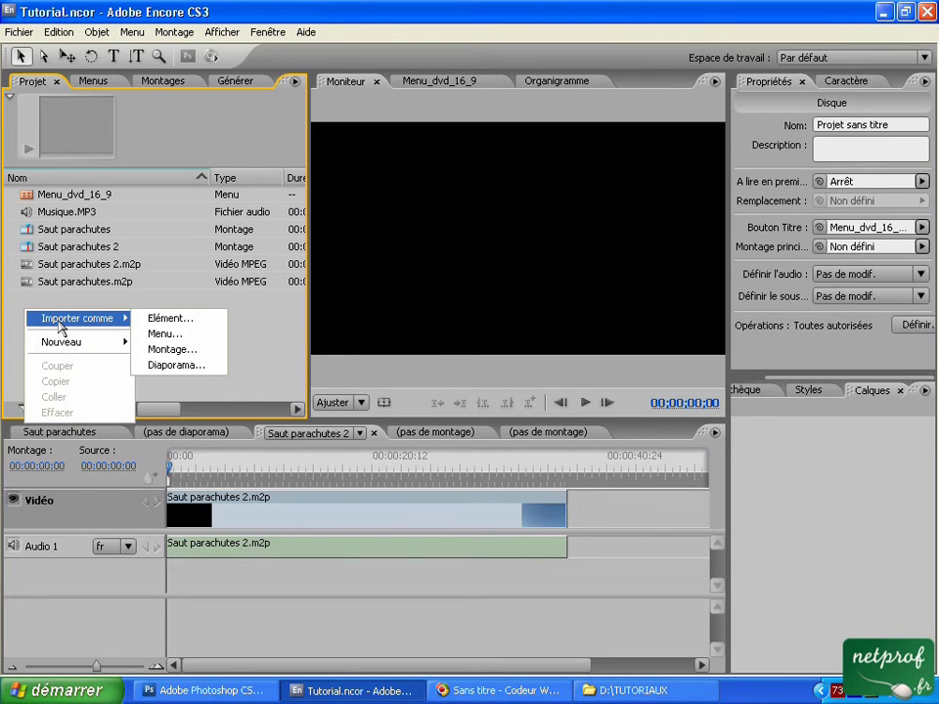
{"action": "left_click", "coordinate": [158, 356]}
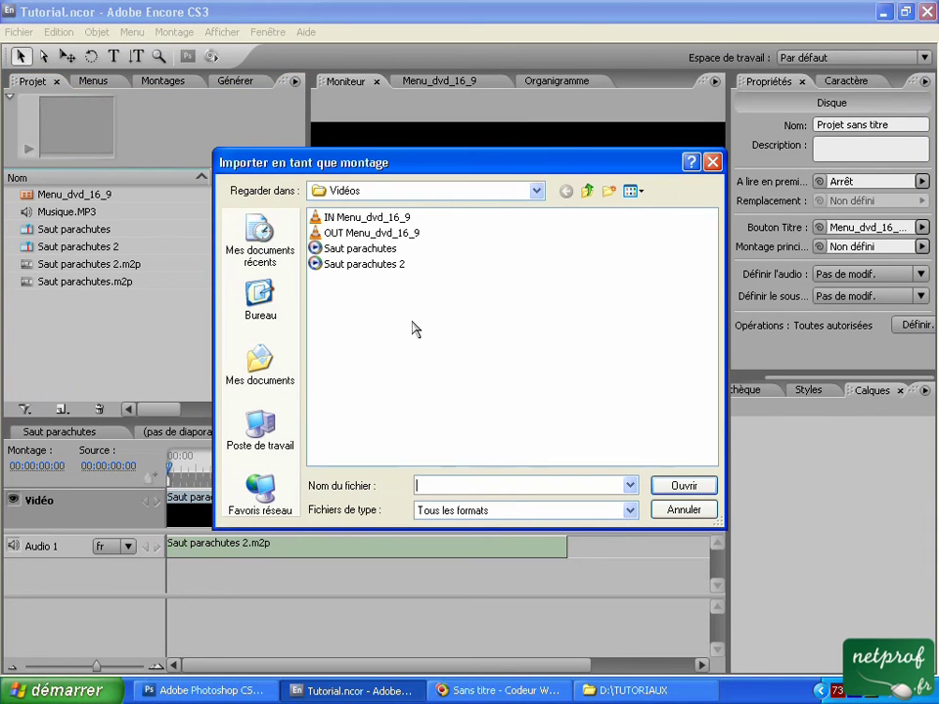
{"action": "left_click_drag", "start_coordinate": [453, 217], "coordinate": [412, 240]}
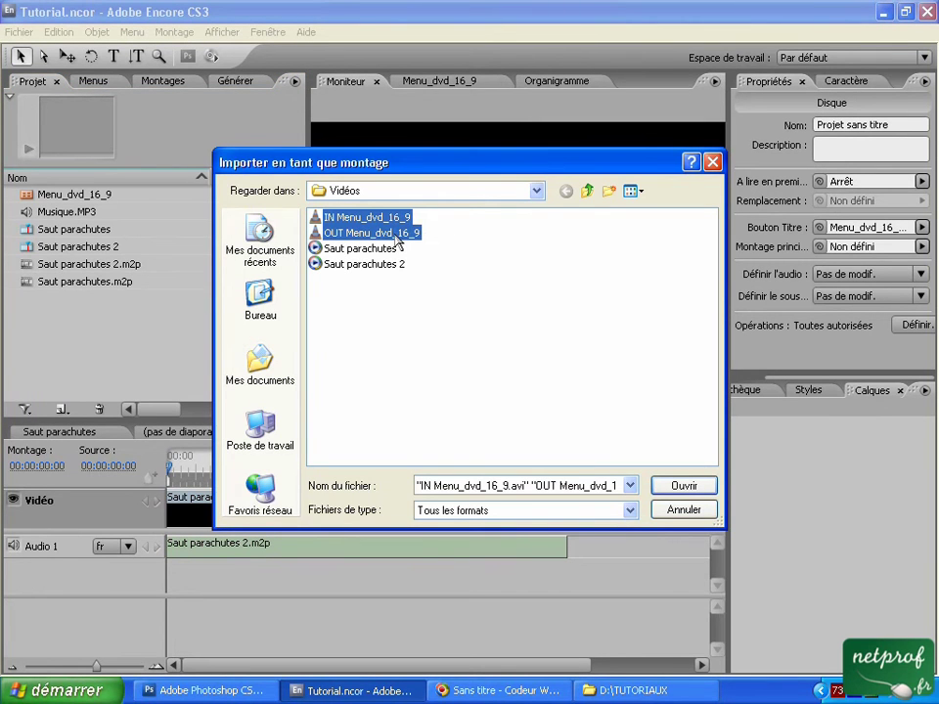
{"action": "left_click", "coordinate": [698, 493]}
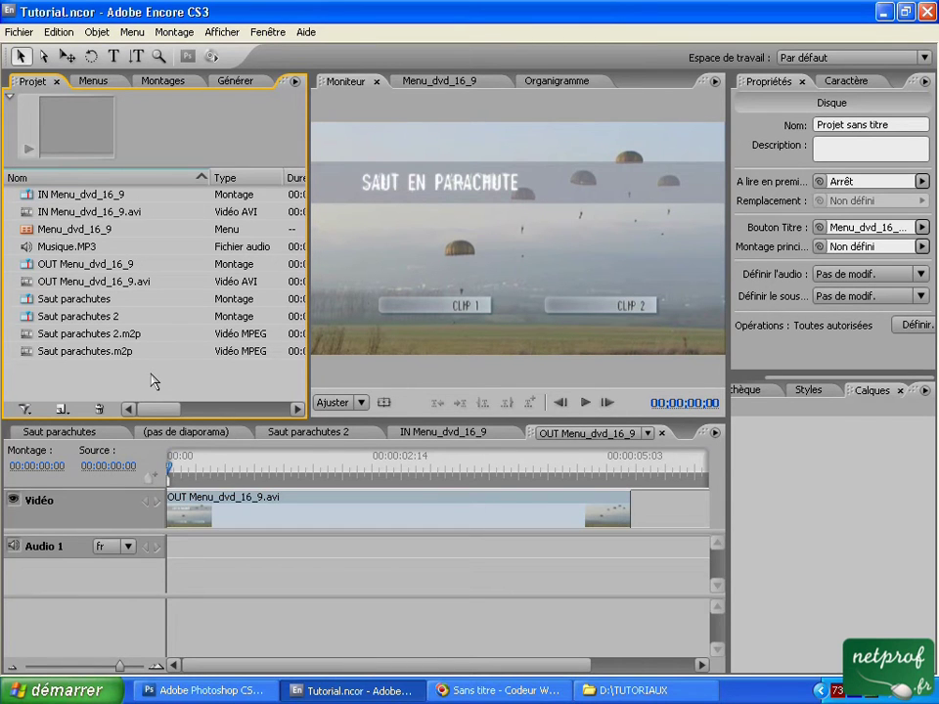
Set the IN Menu_dvd_16_9 timeline as first play (A lire en premier) and check its link from the disc in the flowchart
{"action": "left_click", "coordinate": [104, 198]}
{"action": "right_click", "coordinate": [105, 198]}
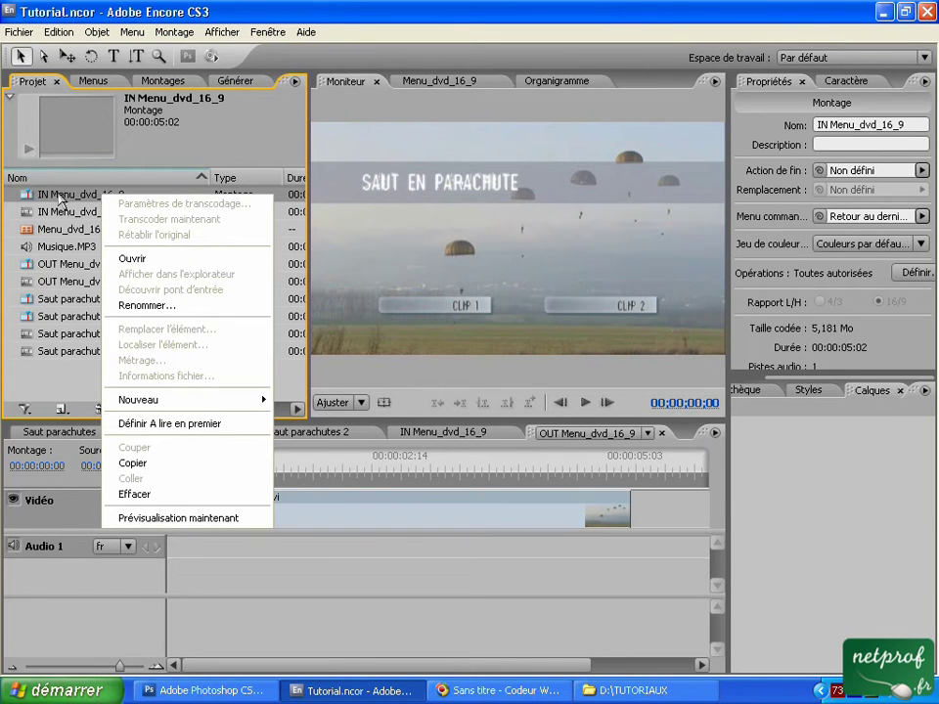
{"action": "left_click", "coordinate": [54, 217]}
{"action": "right_click", "coordinate": [54, 216]}
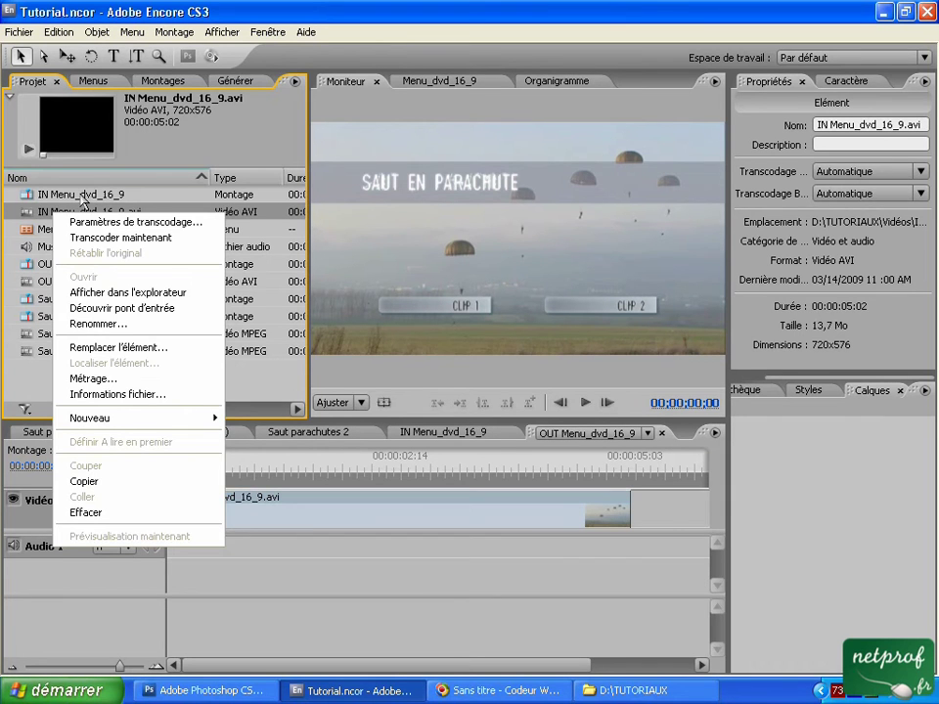
{"action": "right_click", "coordinate": [83, 200]}
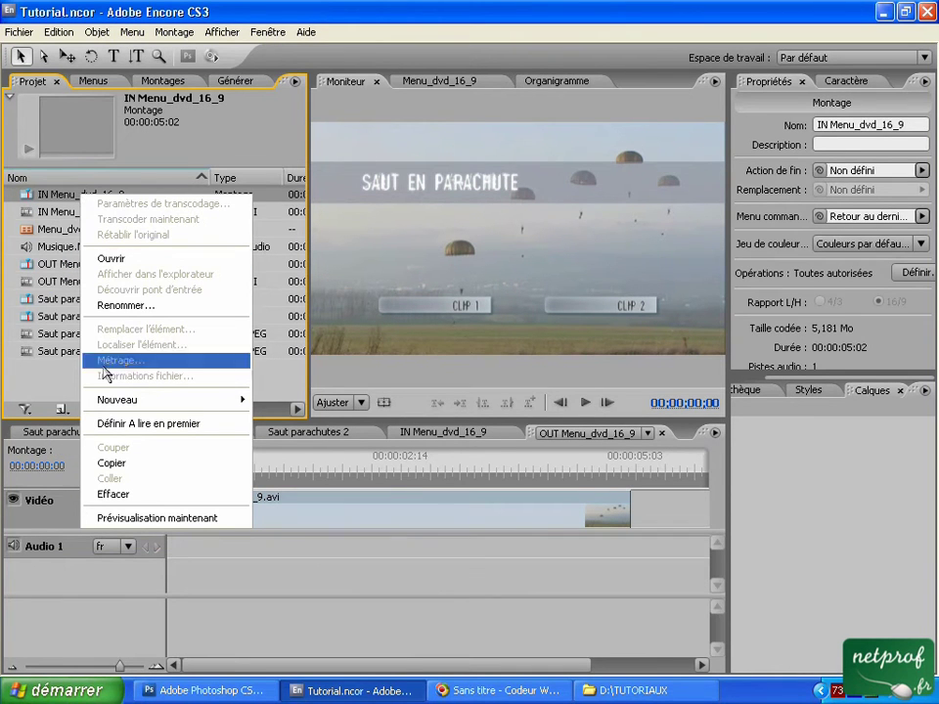
{"action": "mouse_move", "coordinate": [116, 400]}
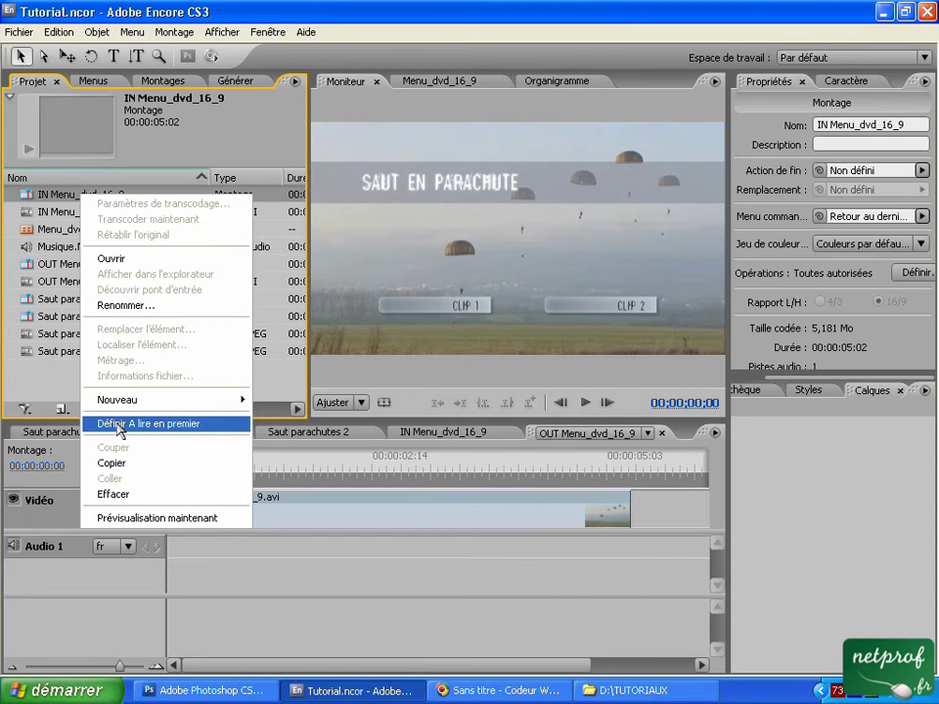
{"action": "left_click", "coordinate": [121, 424]}
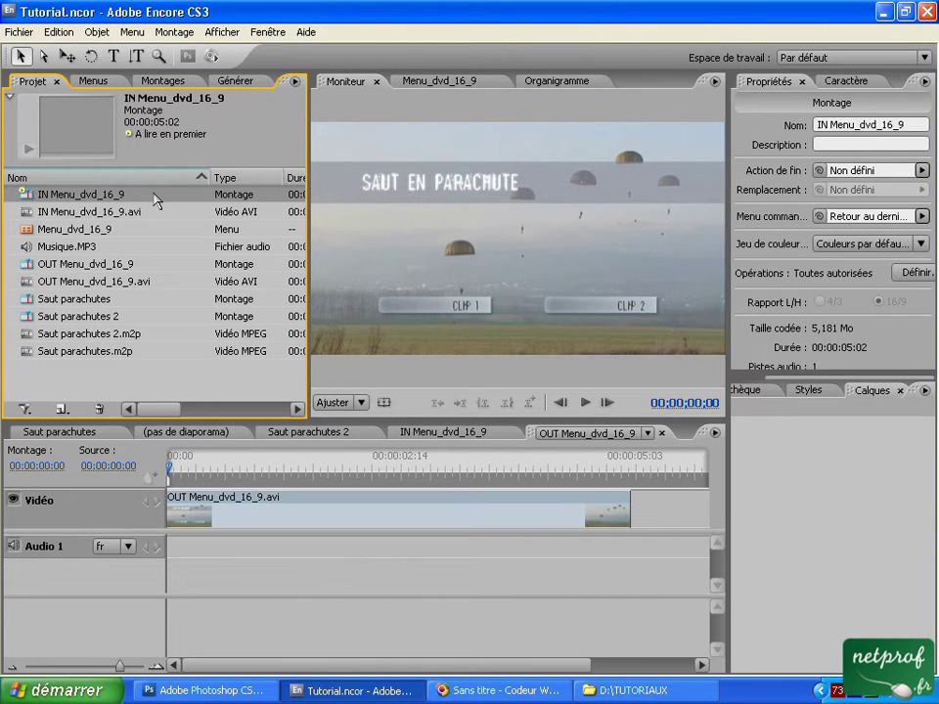
{"action": "left_click", "coordinate": [565, 82]}
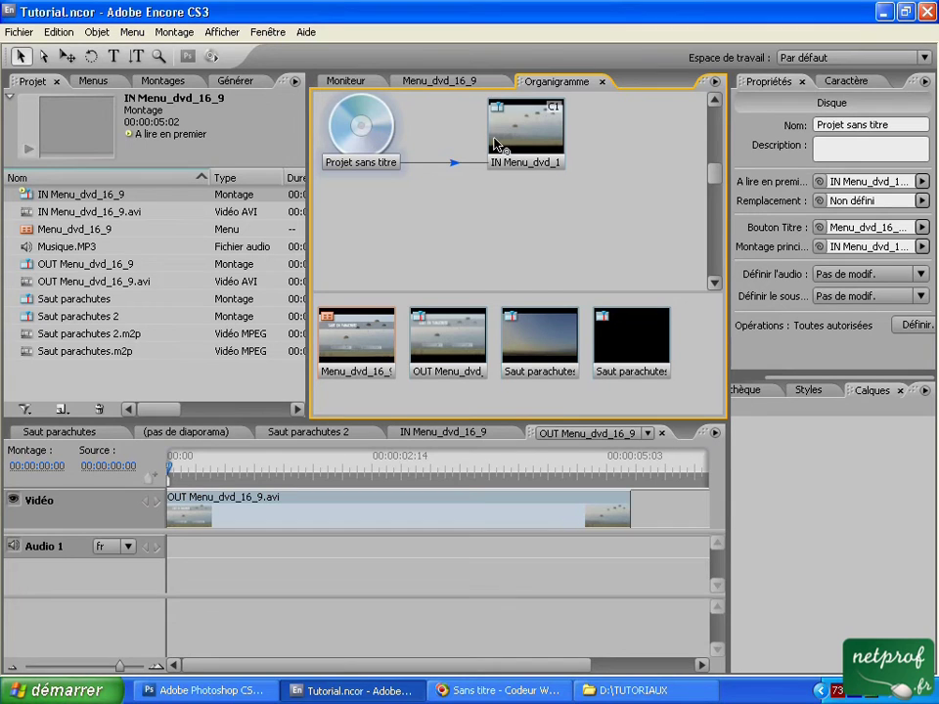
{"action": "left_click", "coordinate": [357, 82]}
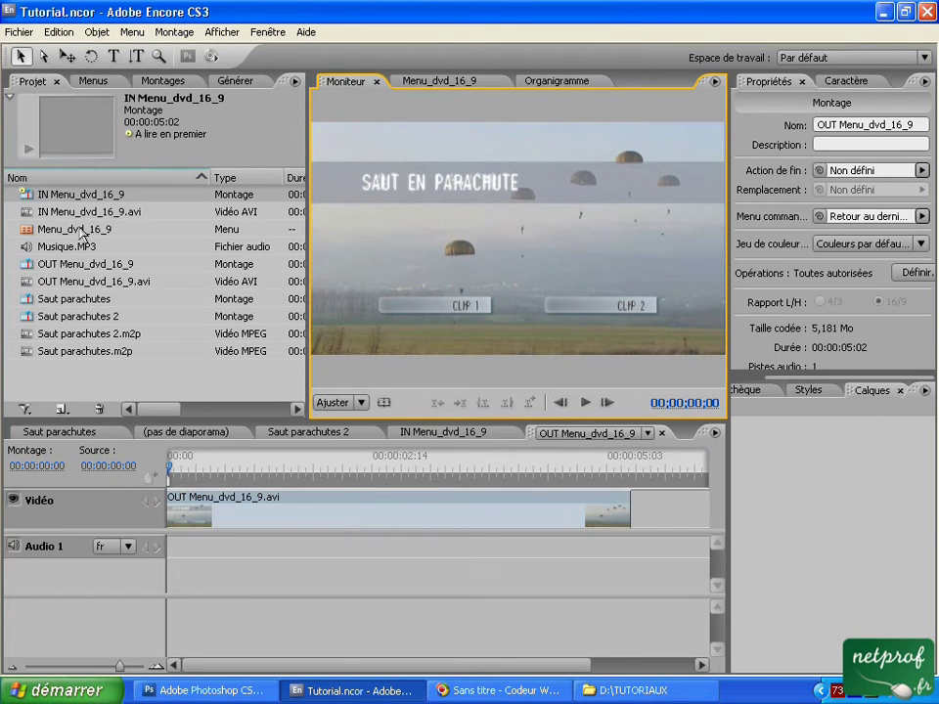
Set the end action (Action de fin) of the IN Menu_dvd_16_9 timeline to CHAPTER 1 of Menu_dvd_16_9
{"action": "left_click", "coordinate": [75, 195]}
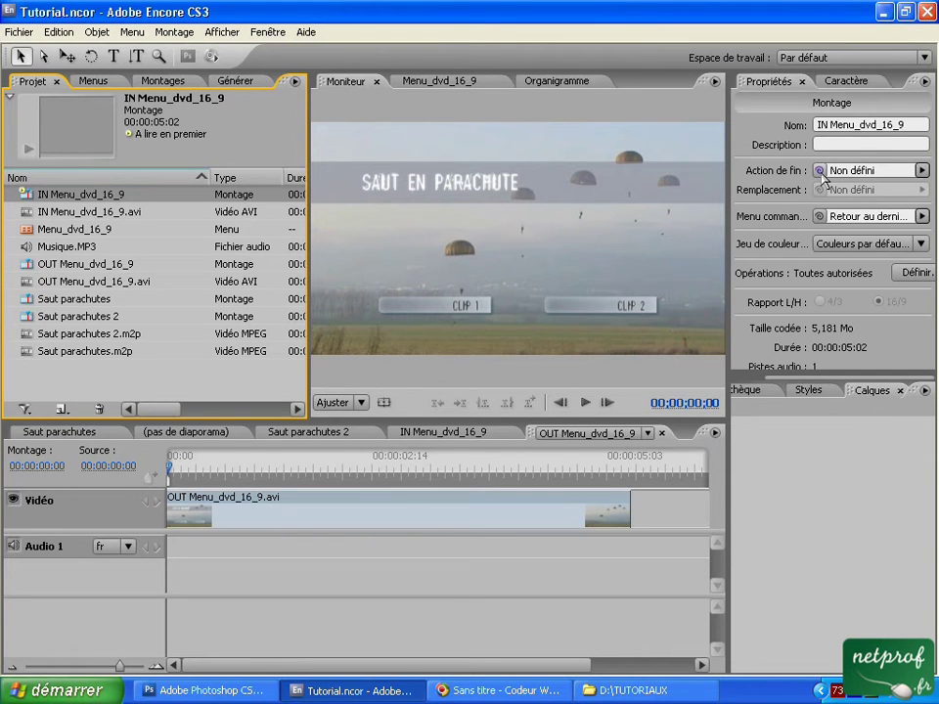
{"action": "left_click", "coordinate": [921, 171]}
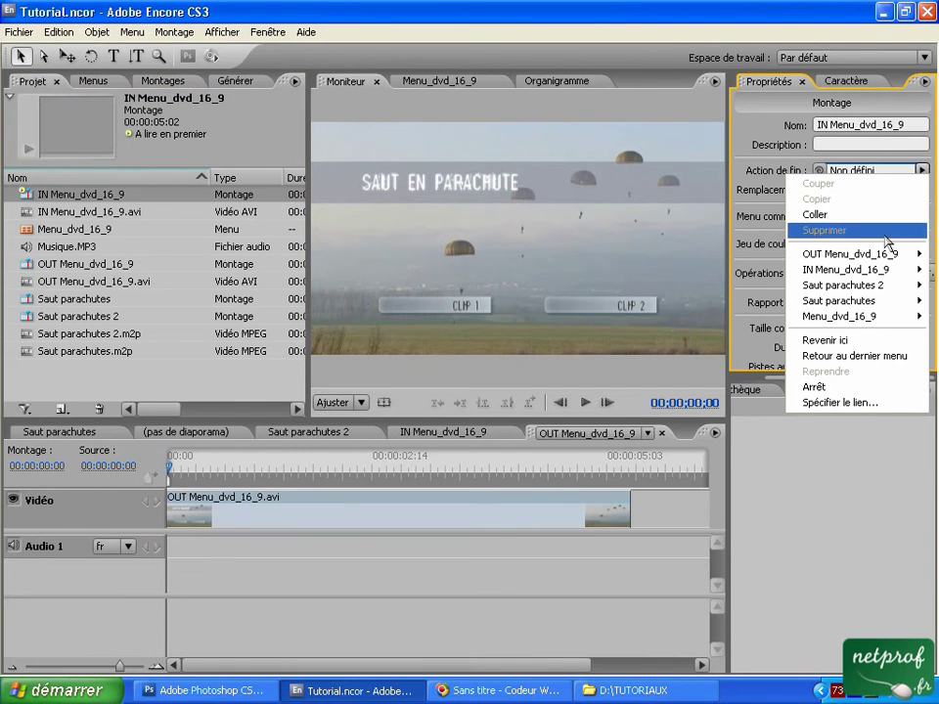
{"action": "mouse_move", "coordinate": [865, 258]}
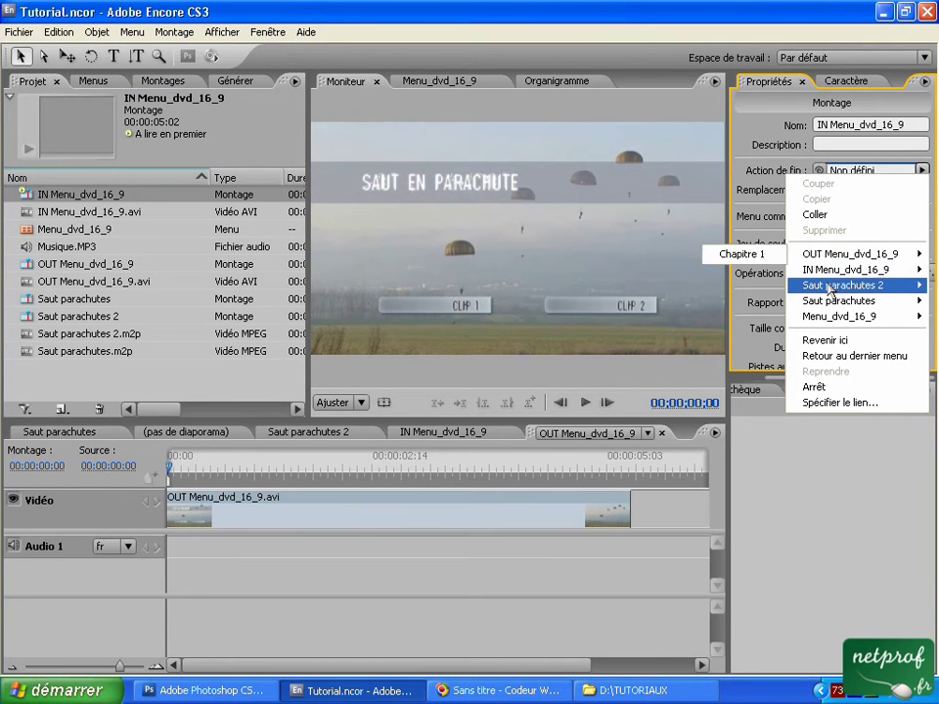
{"action": "mouse_move", "coordinate": [819, 322]}
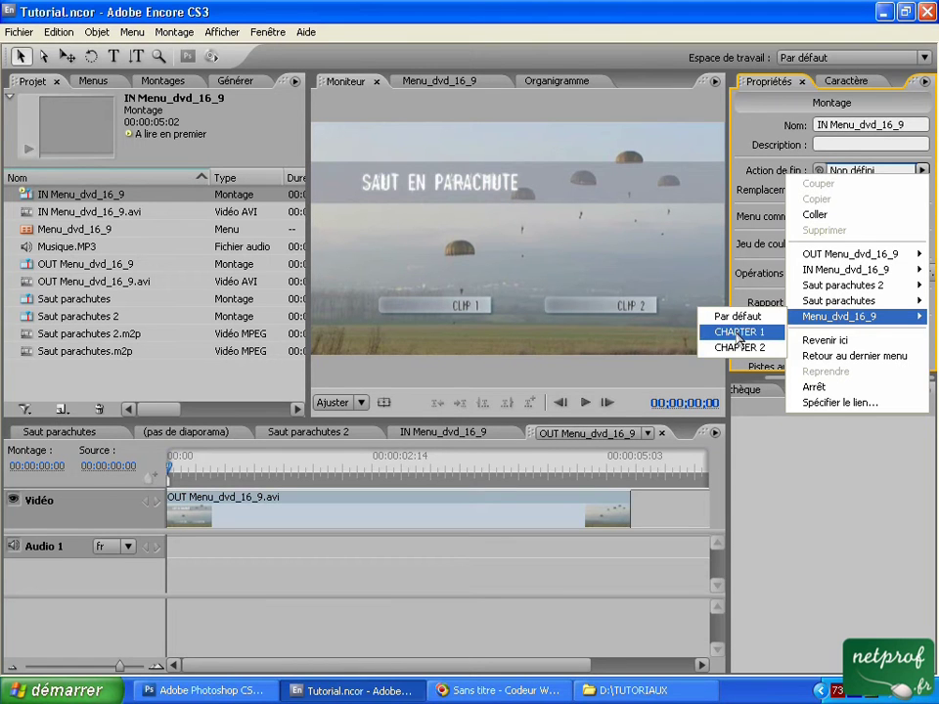
{"action": "left_click", "coordinate": [738, 333]}
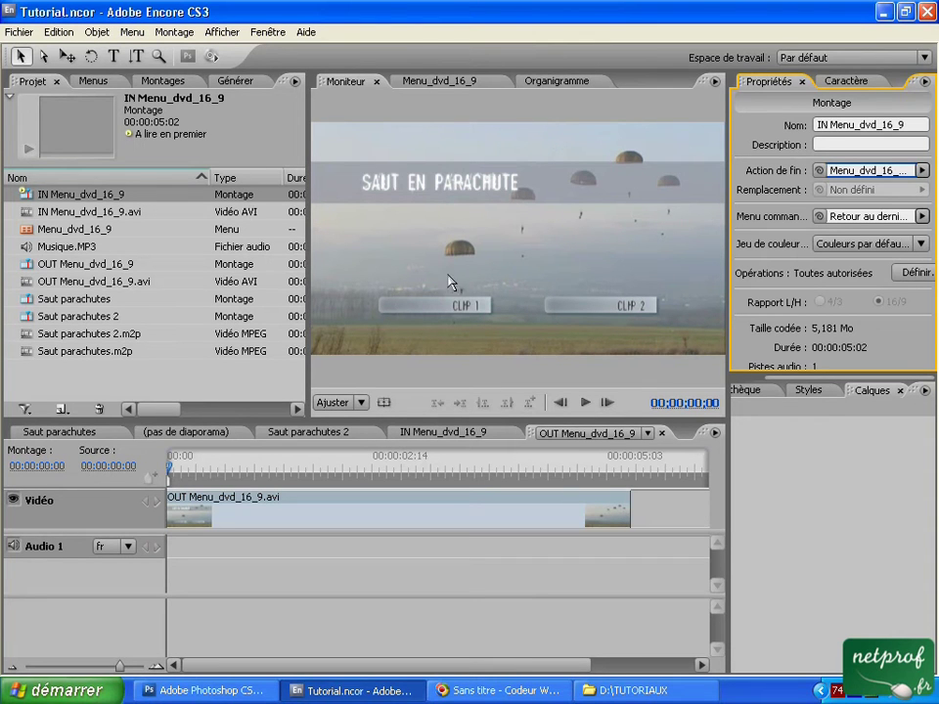
Link the CLIP 1 button (CHAPTER 1) of Menu_dvd_16_9 to the Saut parachutes timeline
{"action": "left_click", "coordinate": [433, 83]}
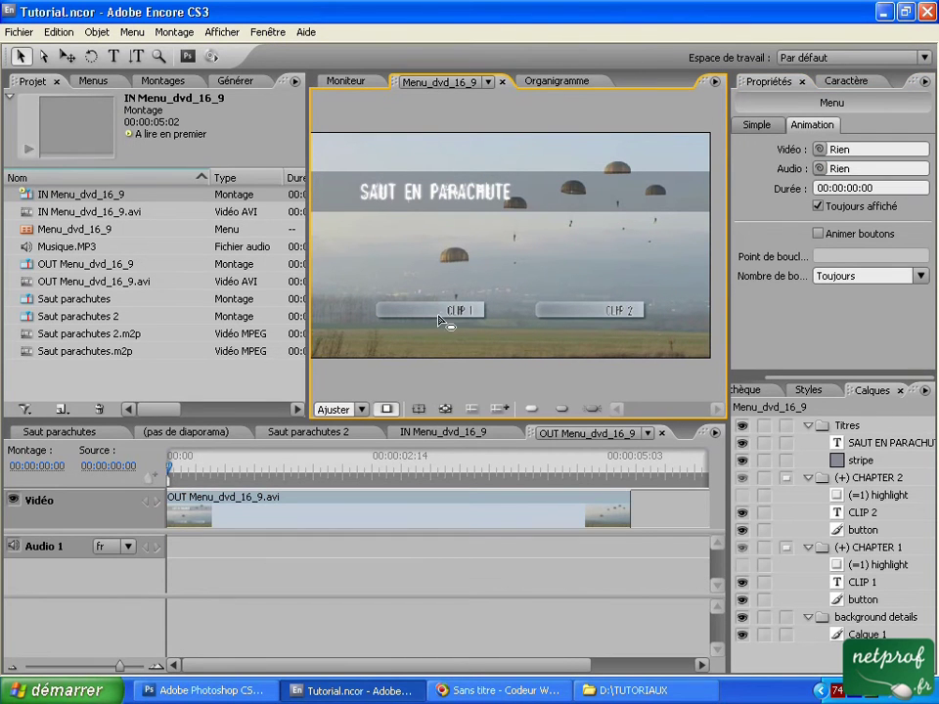
{"action": "left_click", "coordinate": [448, 316]}
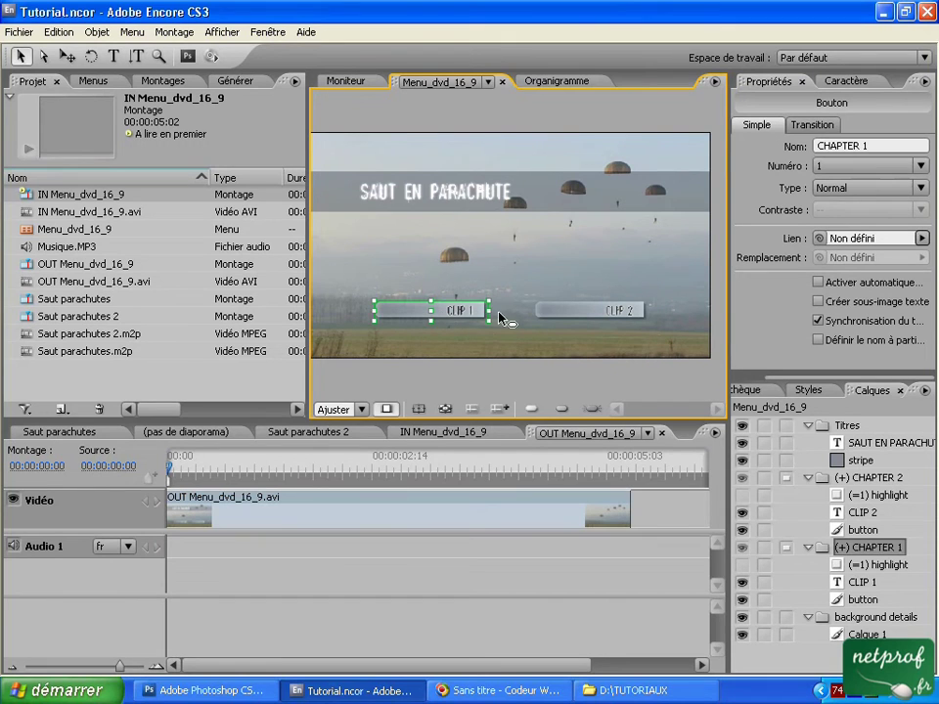
{"action": "left_click", "coordinate": [570, 318]}
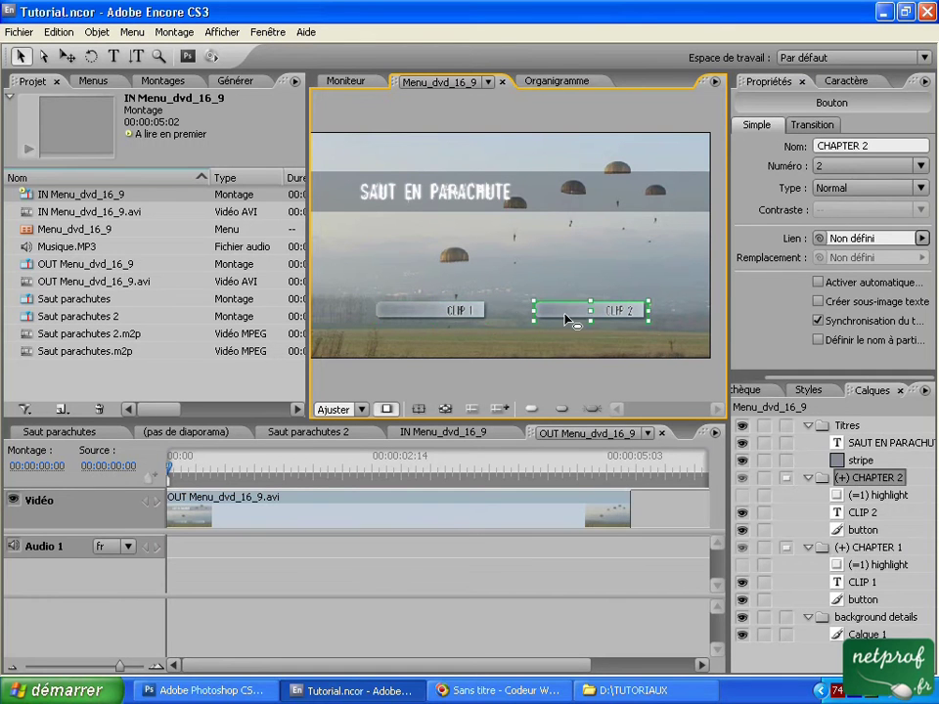
{"action": "left_click", "coordinate": [454, 314]}
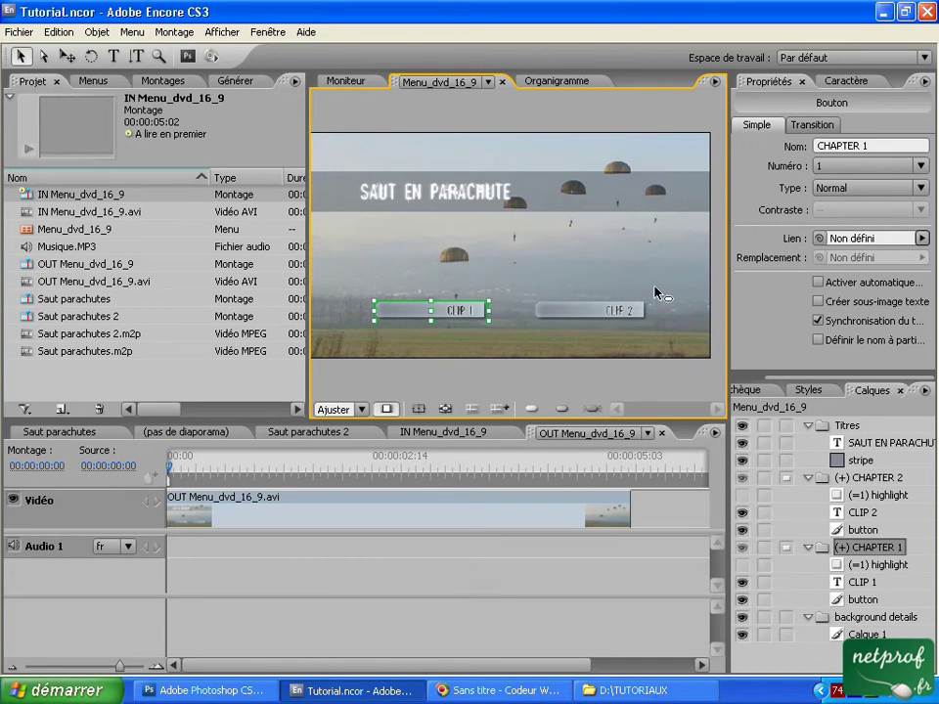
{"action": "left_click", "coordinate": [922, 239]}
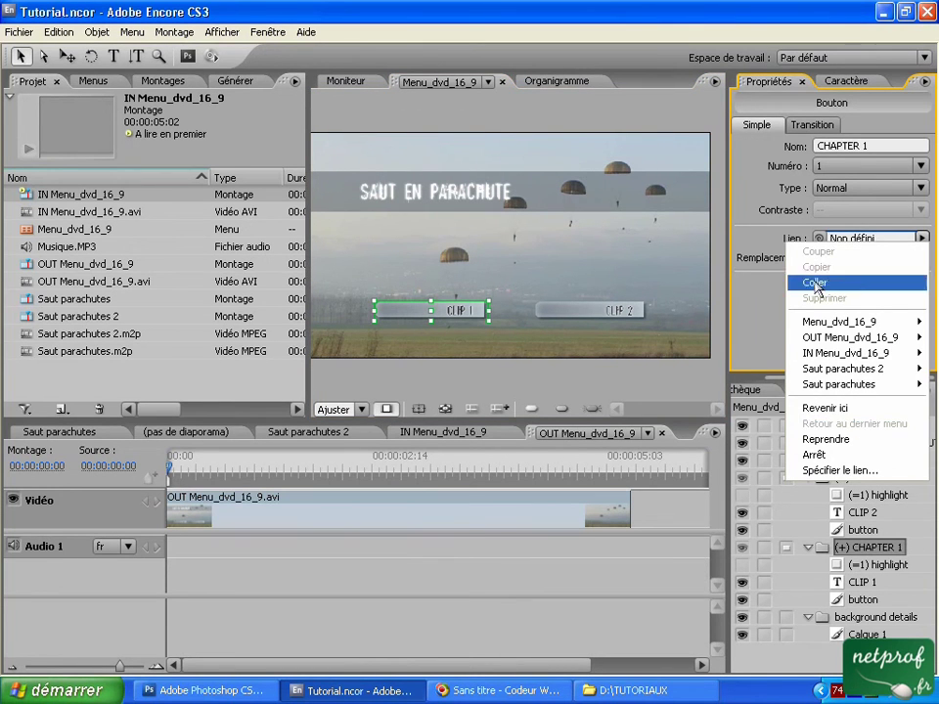
{"action": "left_click", "coordinate": [820, 238]}
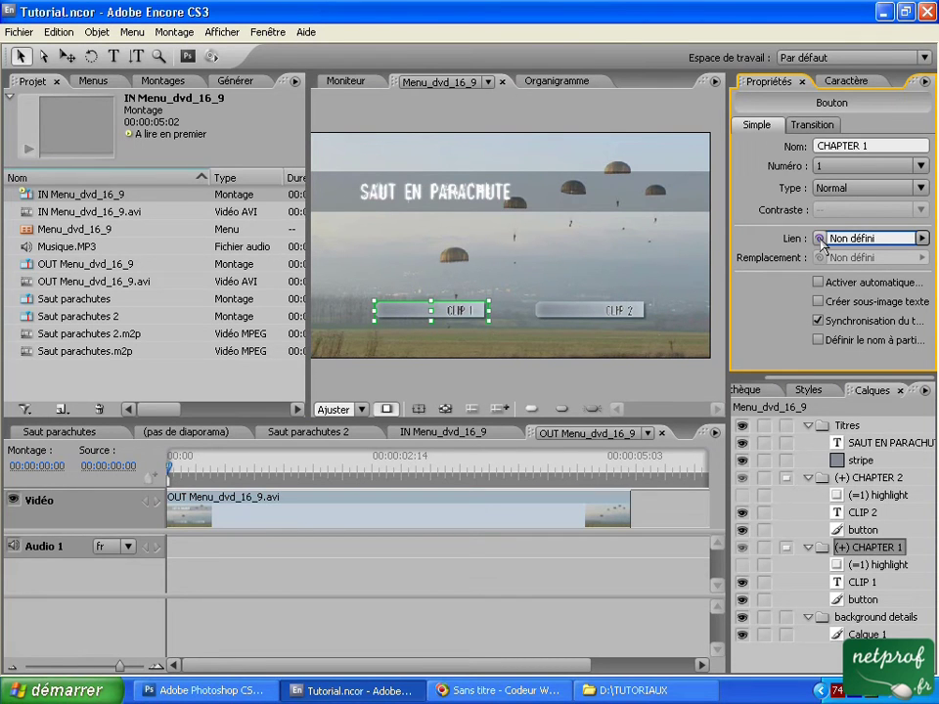
{"action": "left_click_drag", "start_coordinate": [819, 239], "coordinate": [66, 305]}
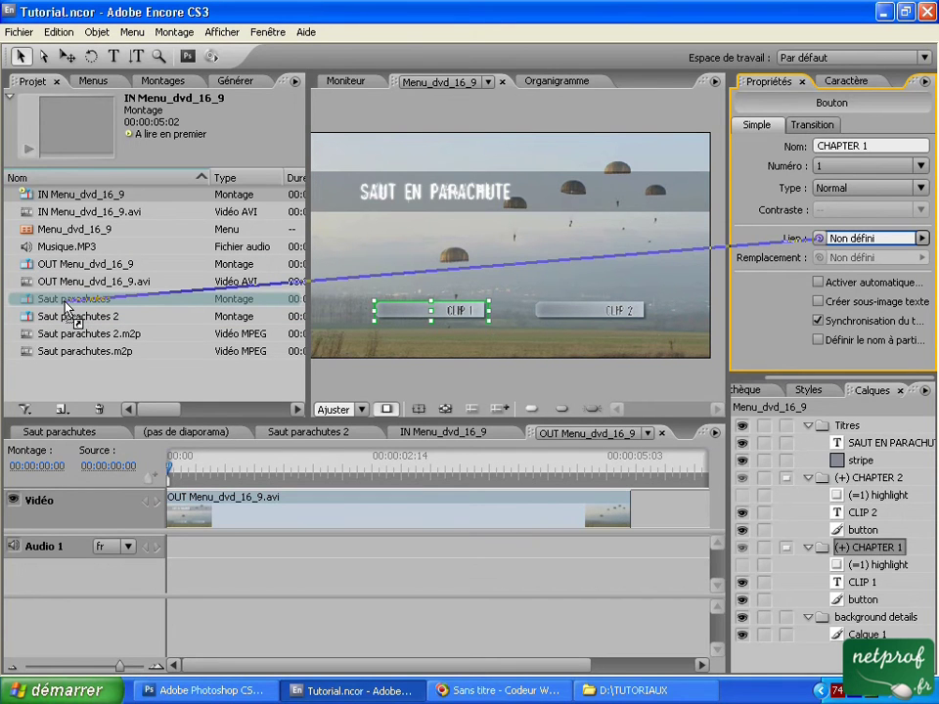
{"action": "mouse_move", "coordinate": [67, 307]}
{"action": "left_mouse_down"}
{"action": "mouse_move", "coordinate": [66, 334]}
{"action": "mouse_move", "coordinate": [68, 306]}
{"action": "left_mouse_up"}
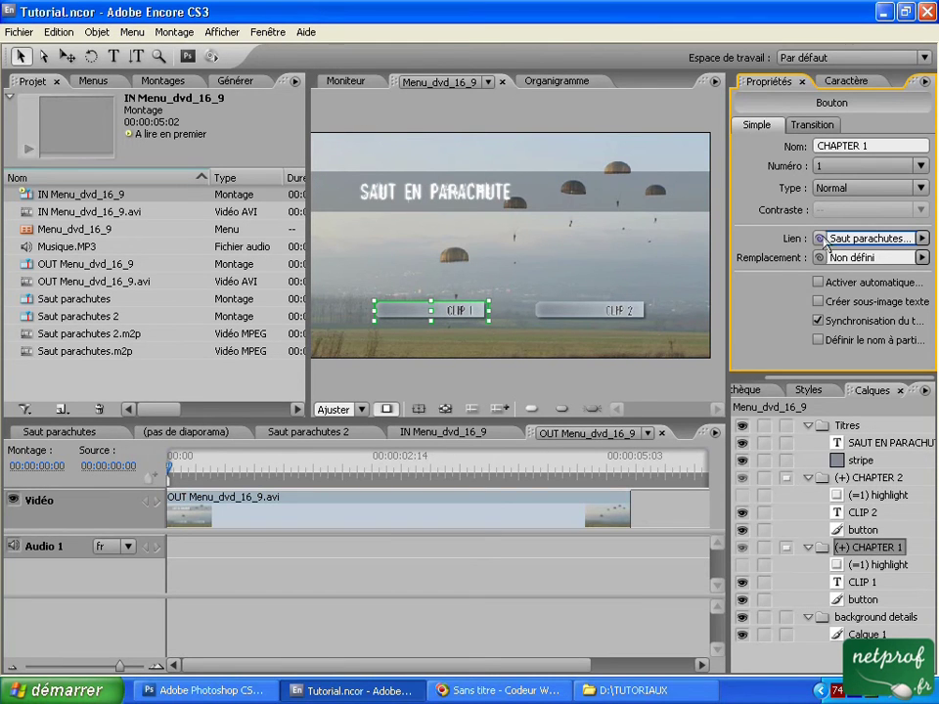
{"action": "left_click", "coordinate": [818, 321]}
{"action": "left_click_drag", "start_coordinate": [79, 299], "coordinate": [435, 308]}
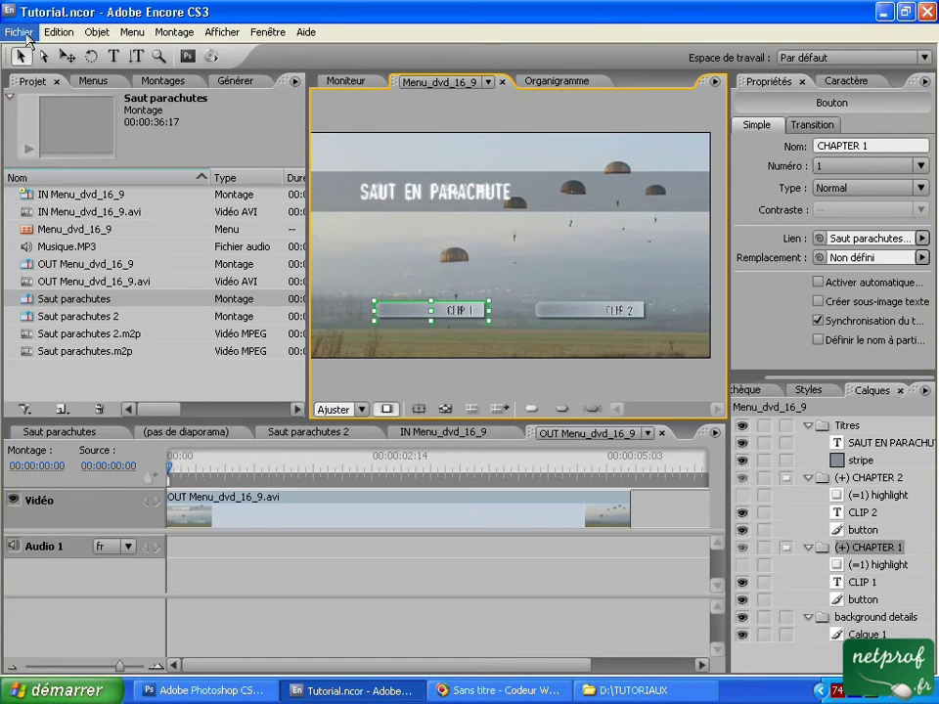
Turn off Synchronisation du texte et du nom du bouton in the Menus preferences and on the CHAPTER 1 button
{"action": "left_click", "coordinate": [59, 33]}
{"action": "mouse_move", "coordinate": [110, 333]}
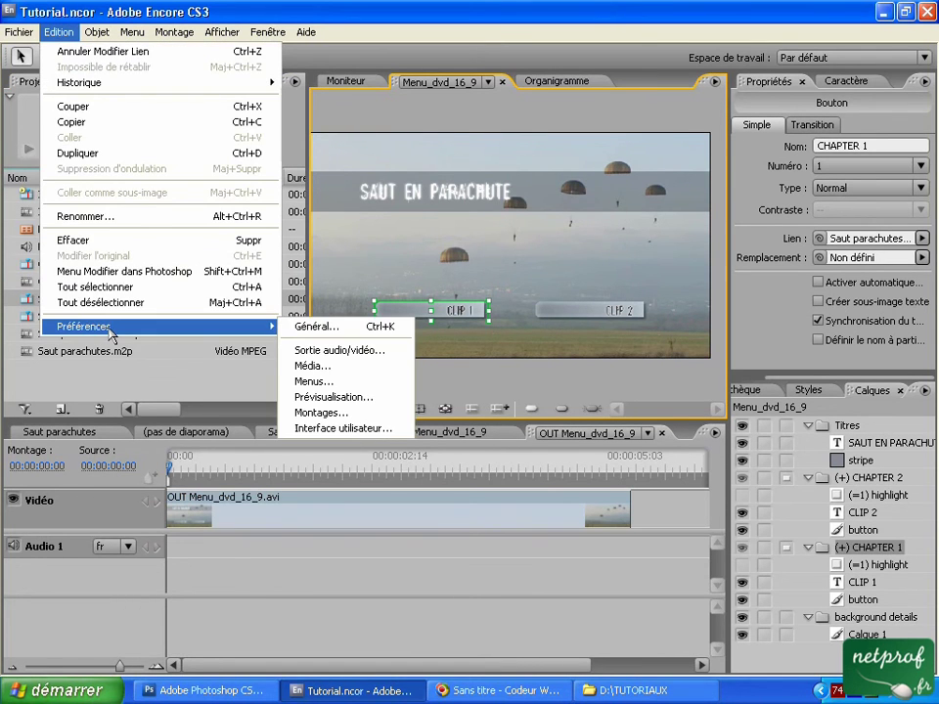
{"action": "left_click", "coordinate": [320, 430]}
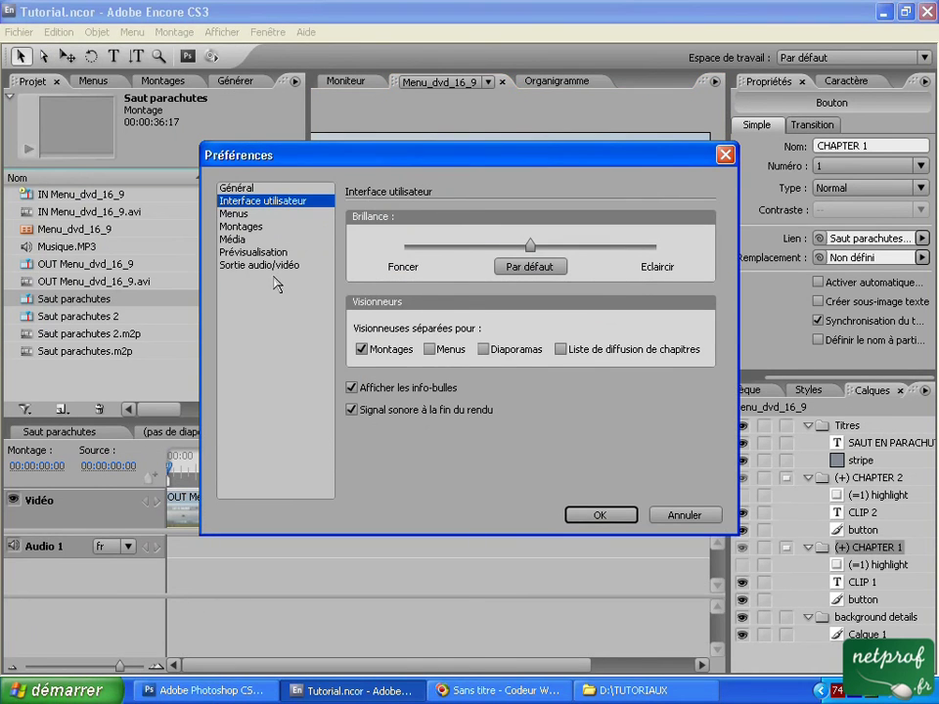
{"action": "left_click", "coordinate": [234, 214]}
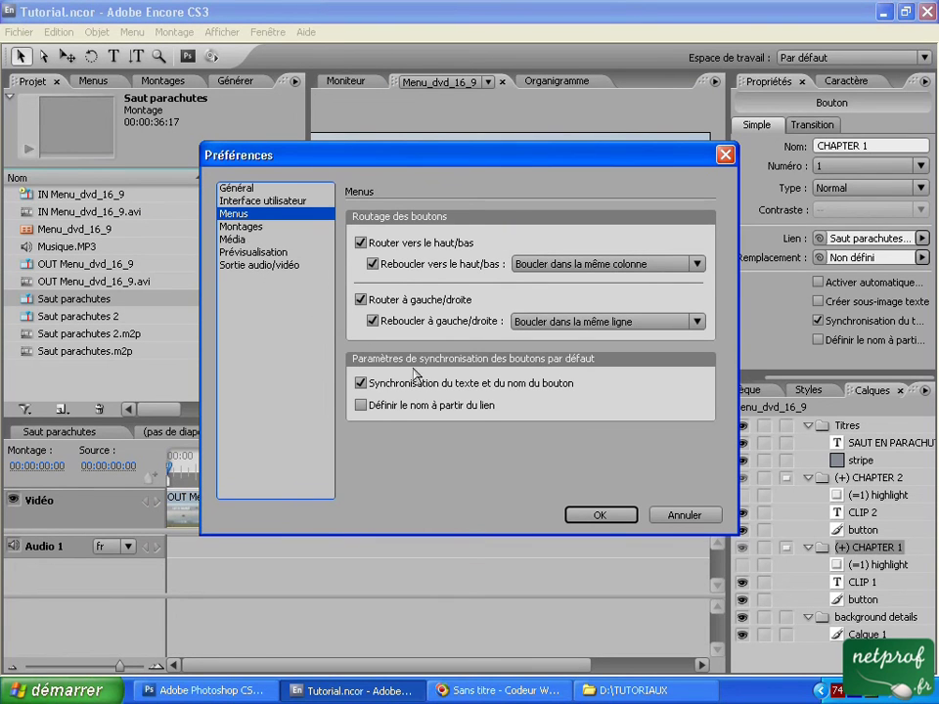
{"action": "left_click", "coordinate": [362, 383]}
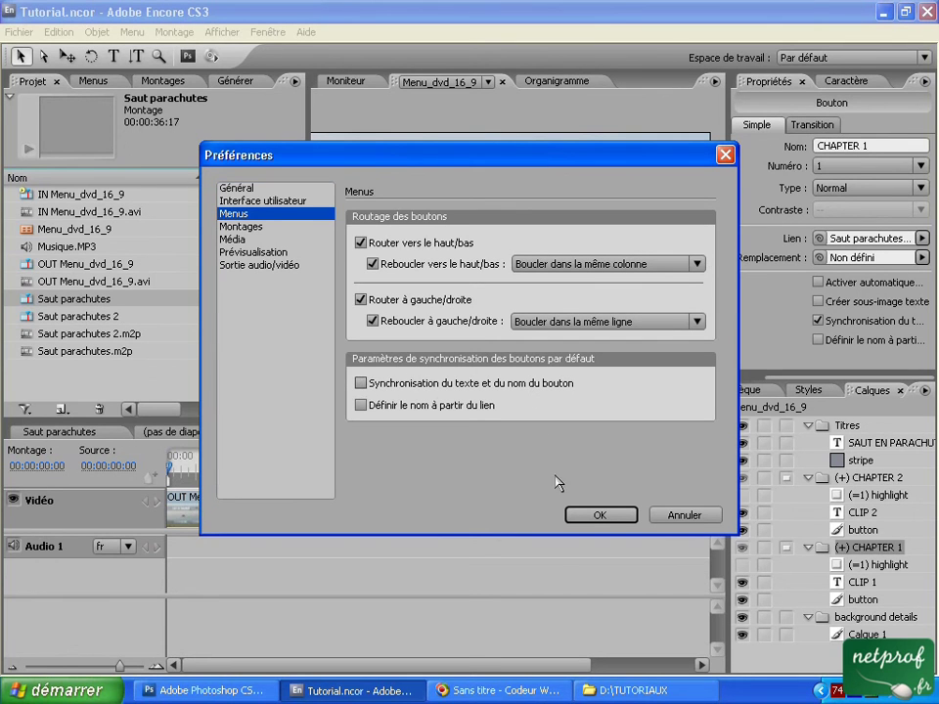
{"action": "left_click", "coordinate": [599, 514]}
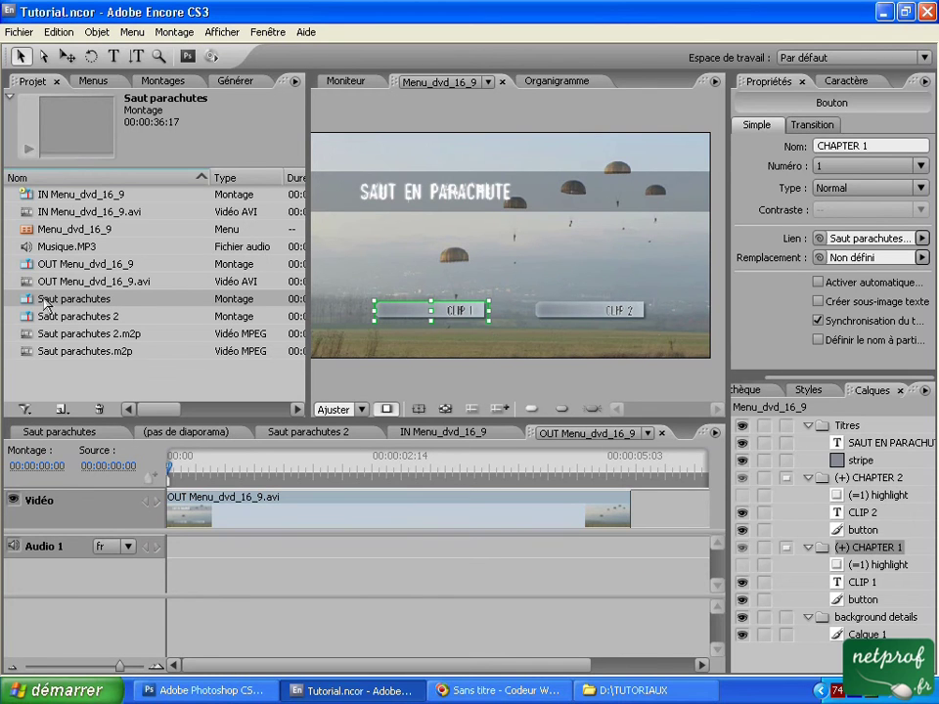
{"action": "left_click_drag", "start_coordinate": [65, 305], "coordinate": [469, 342]}
{"action": "left_click", "coordinate": [818, 322]}
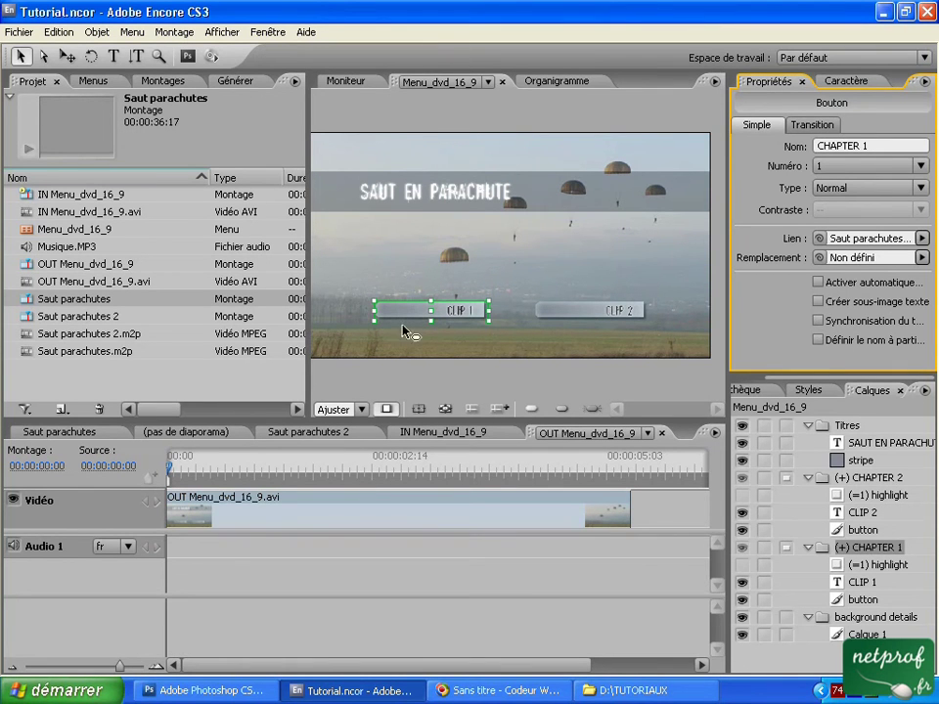
Disable text and name synchronisation on the CLIP 2 button (CHAPTER 2) and link it to the Saut parachutes 2 timeline
{"action": "left_click", "coordinate": [595, 316]}
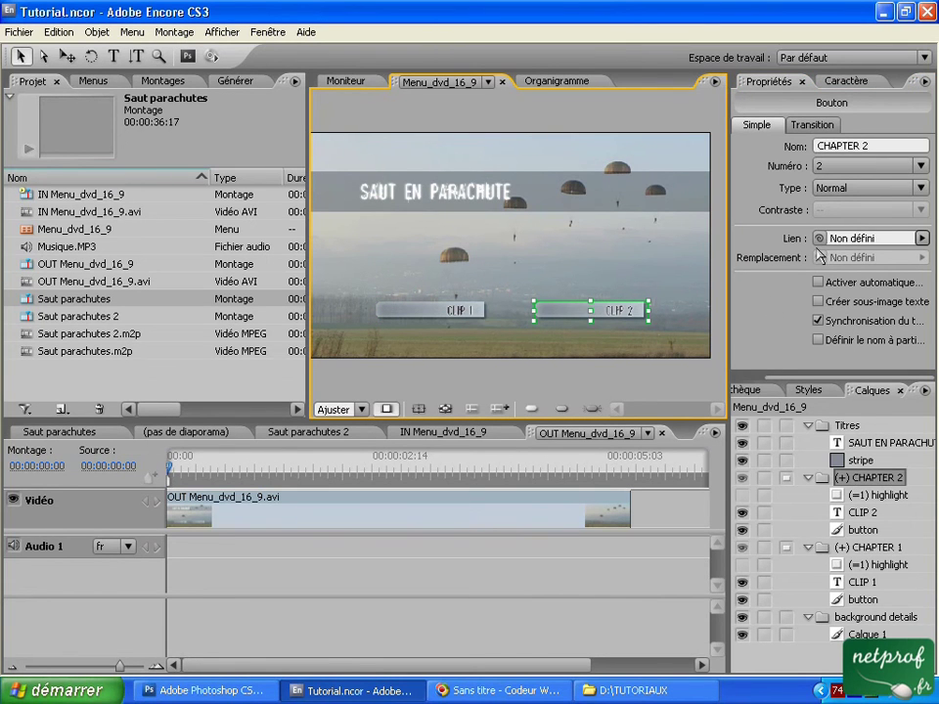
{"action": "left_click_drag", "start_coordinate": [819, 247], "coordinate": [812, 239]}
{"action": "left_click", "coordinate": [817, 320]}
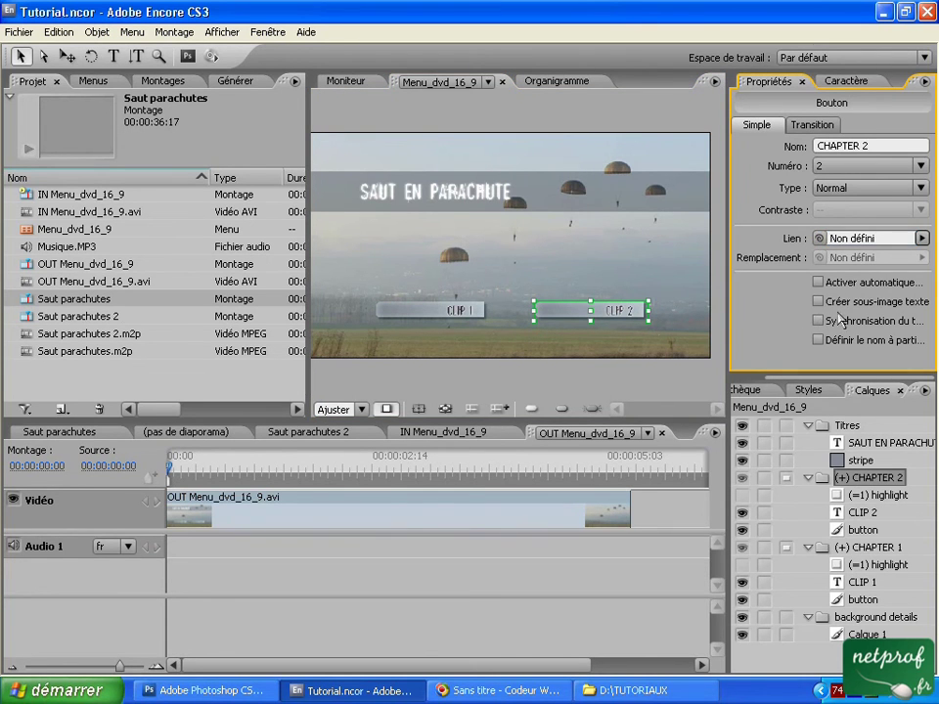
{"action": "left_click_drag", "start_coordinate": [821, 240], "coordinate": [105, 323]}
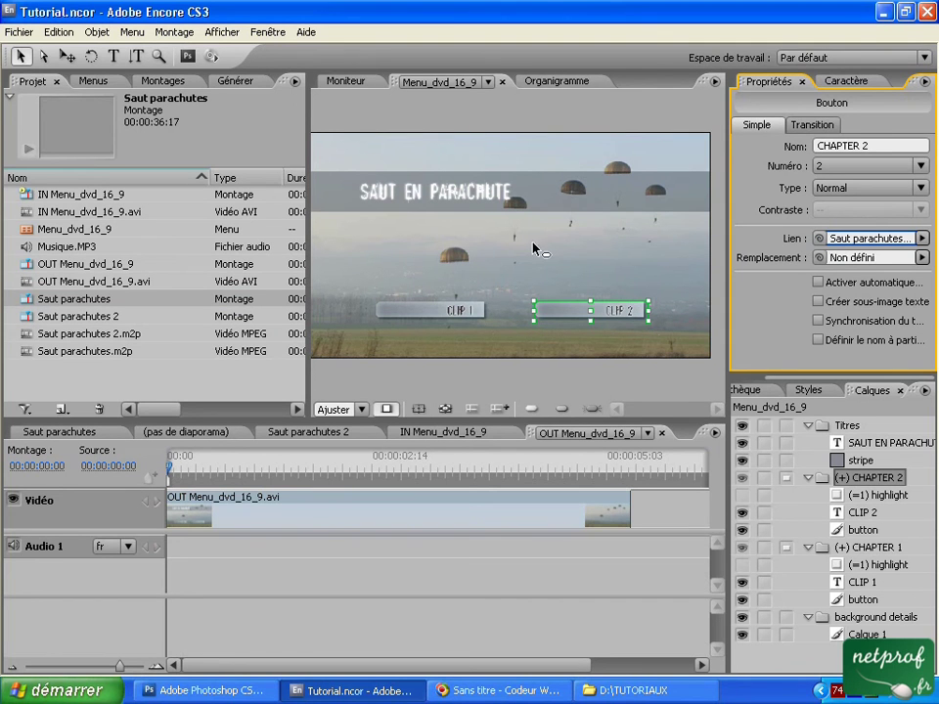
Check the menu links in the flowchart and set the Saut parachutes timeline's end action to CHAPTER 2 of Menu_dvd_16_9
{"action": "left_click", "coordinate": [560, 83]}
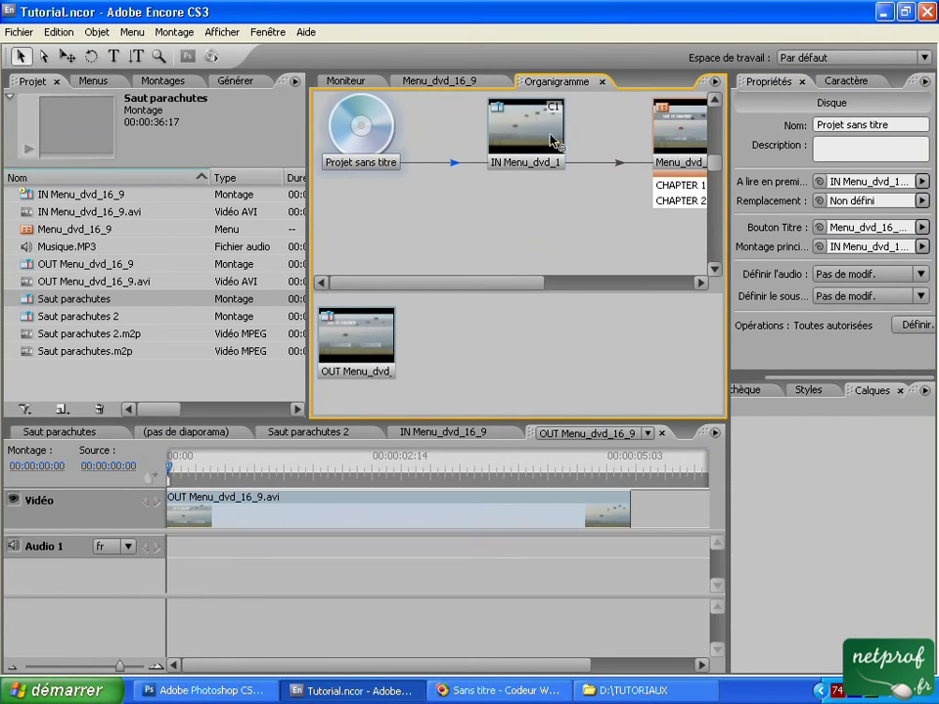
{"action": "left_click_drag", "start_coordinate": [530, 290], "coordinate": [620, 287]}
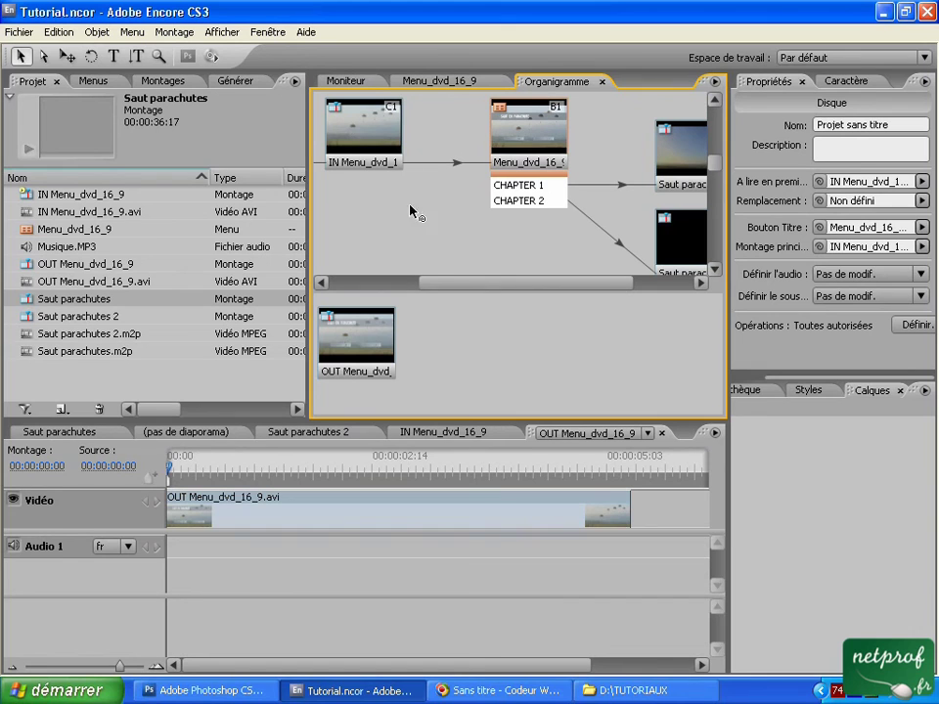
{"action": "left_click_drag", "start_coordinate": [491, 285], "coordinate": [471, 287]}
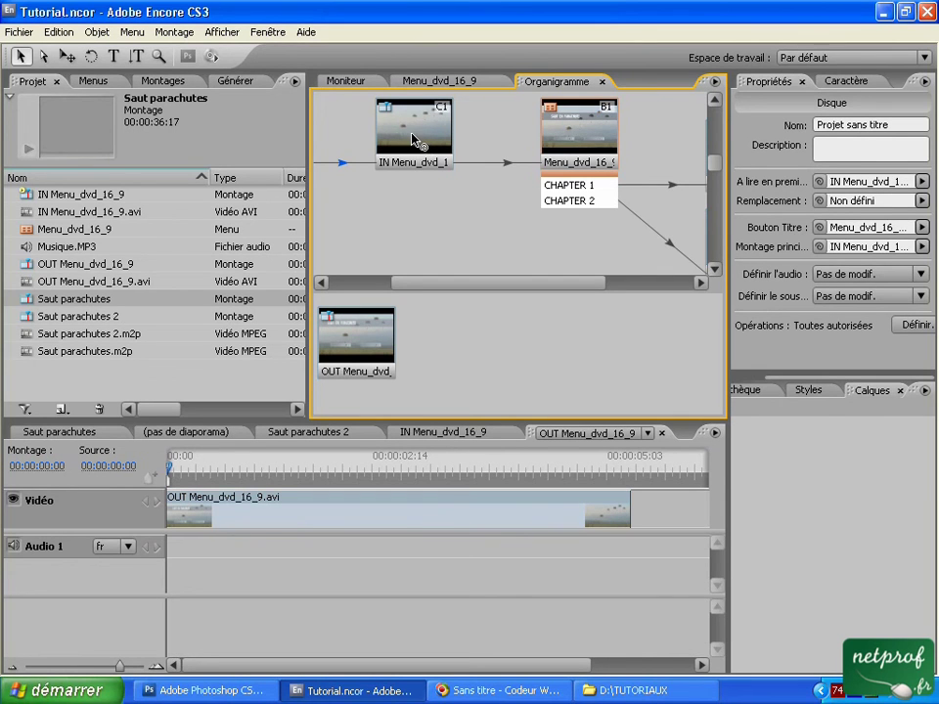
{"action": "left_click", "coordinate": [574, 137]}
{"action": "left_click_drag", "start_coordinate": [566, 283], "coordinate": [651, 283]}
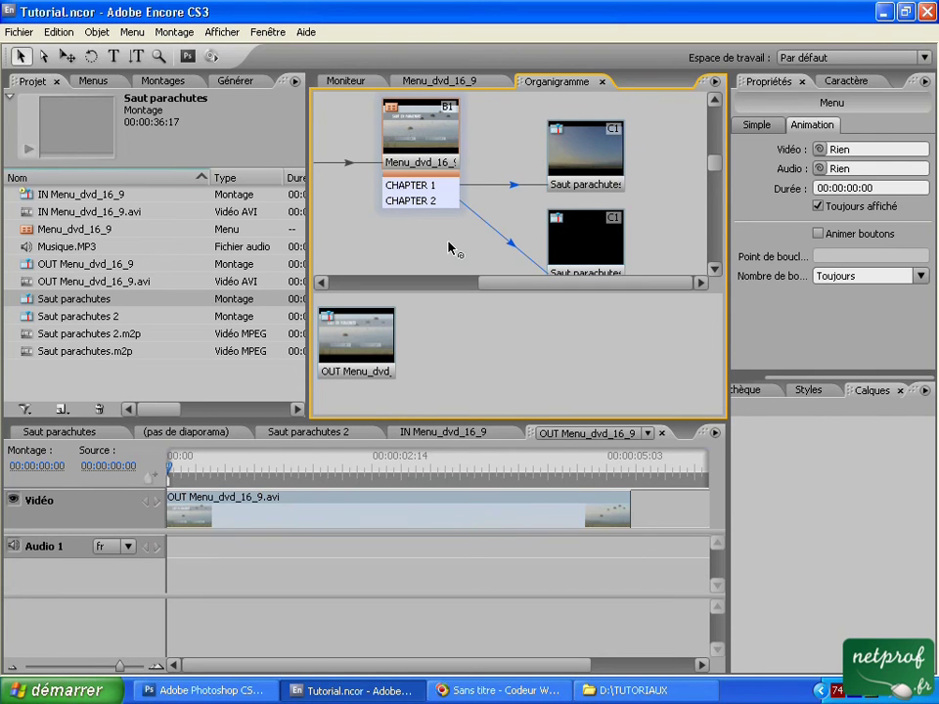
{"action": "left_click", "coordinate": [592, 157]}
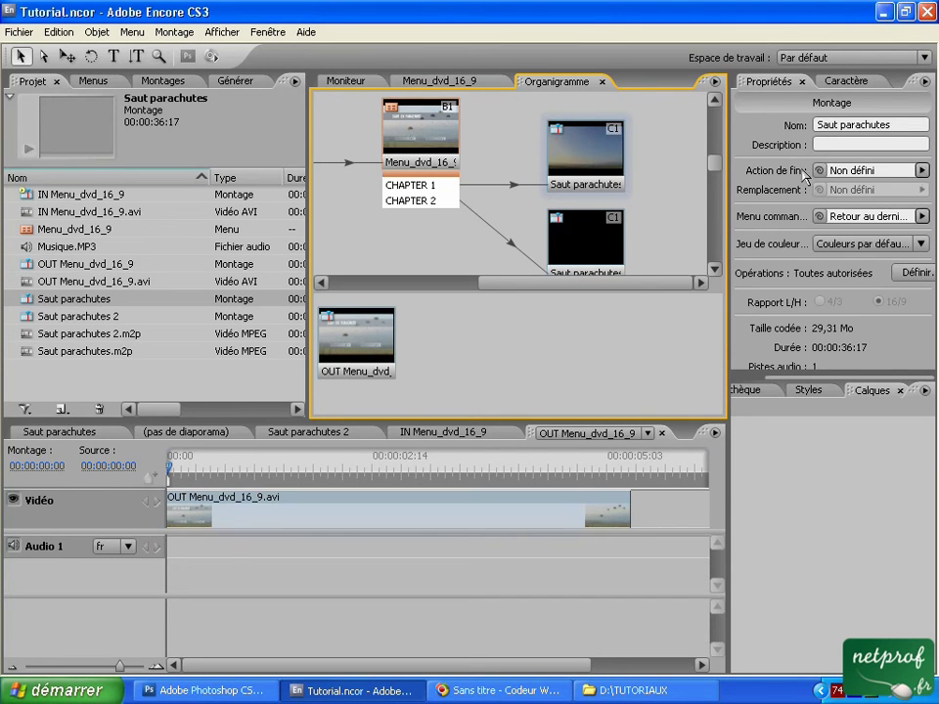
{"action": "left_click", "coordinate": [921, 170]}
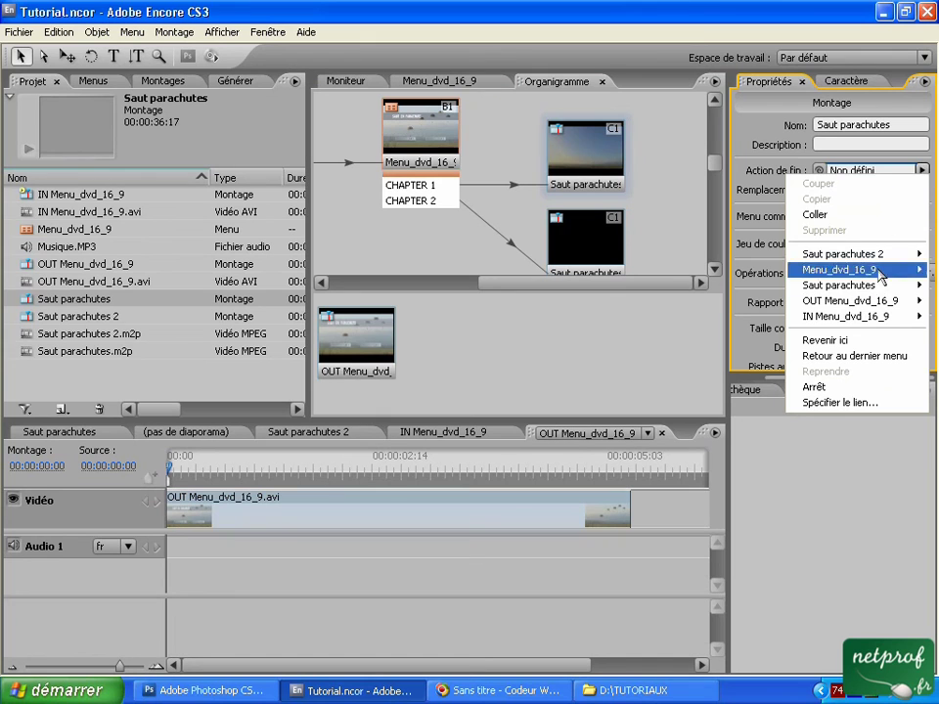
{"action": "mouse_move", "coordinate": [836, 289]}
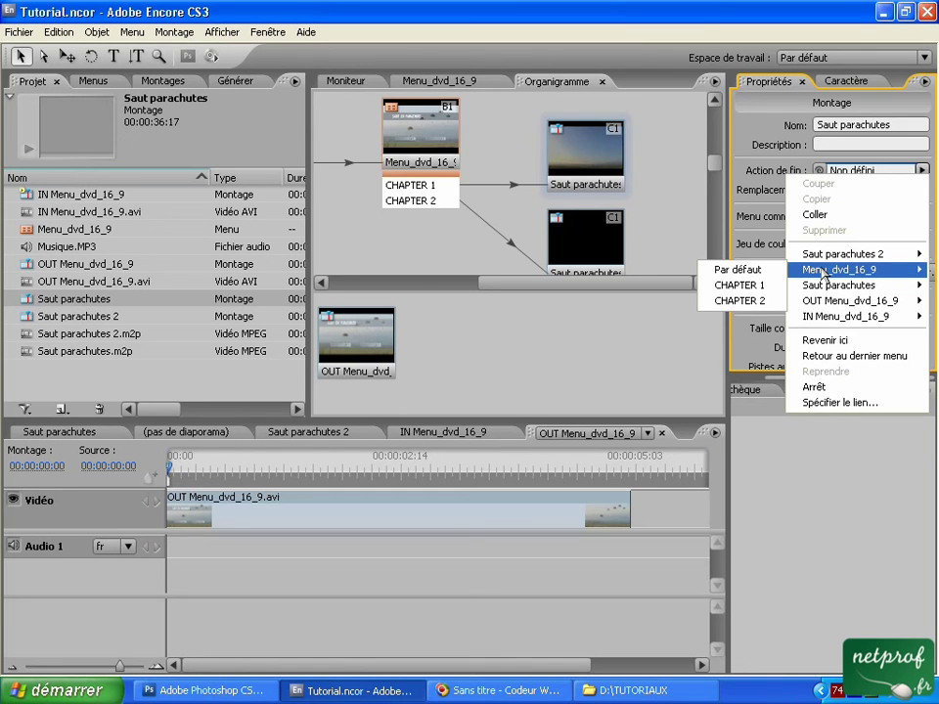
{"action": "left_click", "coordinate": [760, 301]}
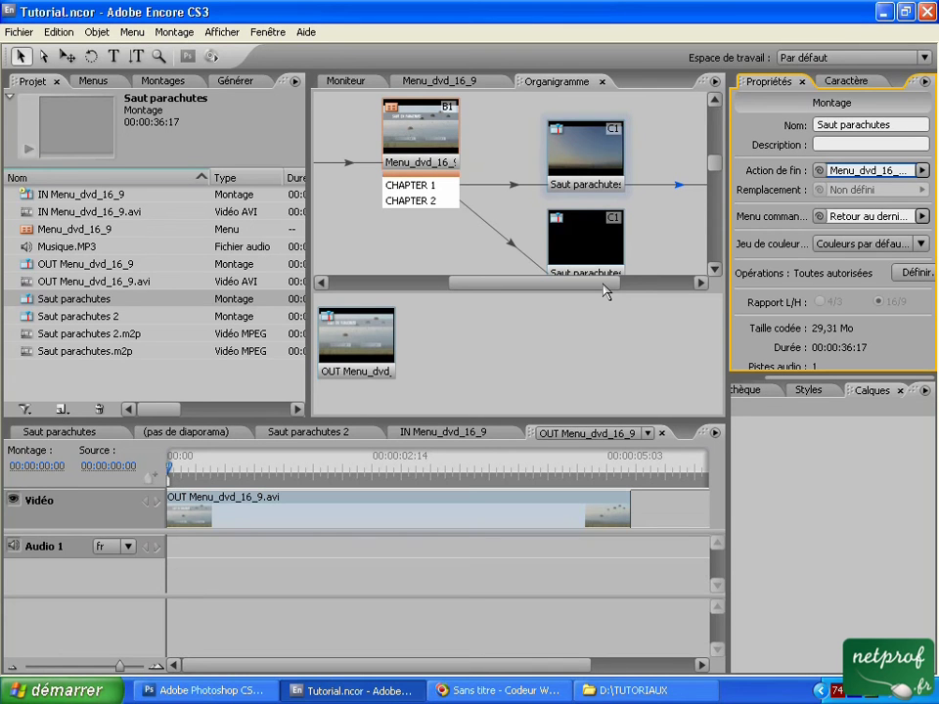
Set the Saut parachutes 2 timeline's end action to CHAPTER 1 of Menu_dvd_16_9 and save the project
{"action": "left_click", "coordinate": [589, 234]}
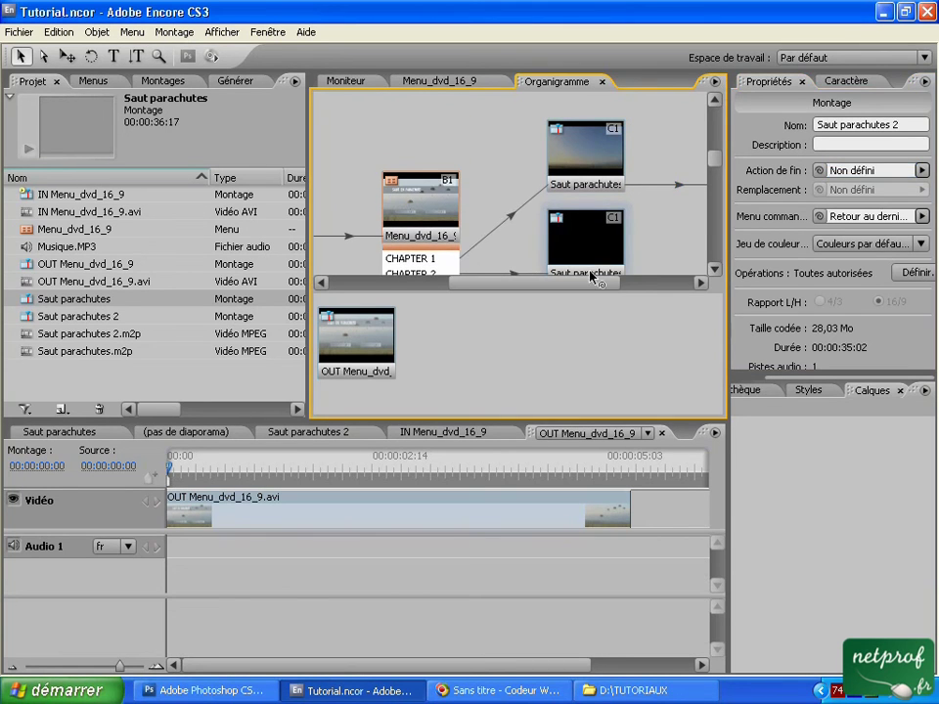
{"action": "left_click_drag", "start_coordinate": [594, 290], "coordinate": [645, 287]}
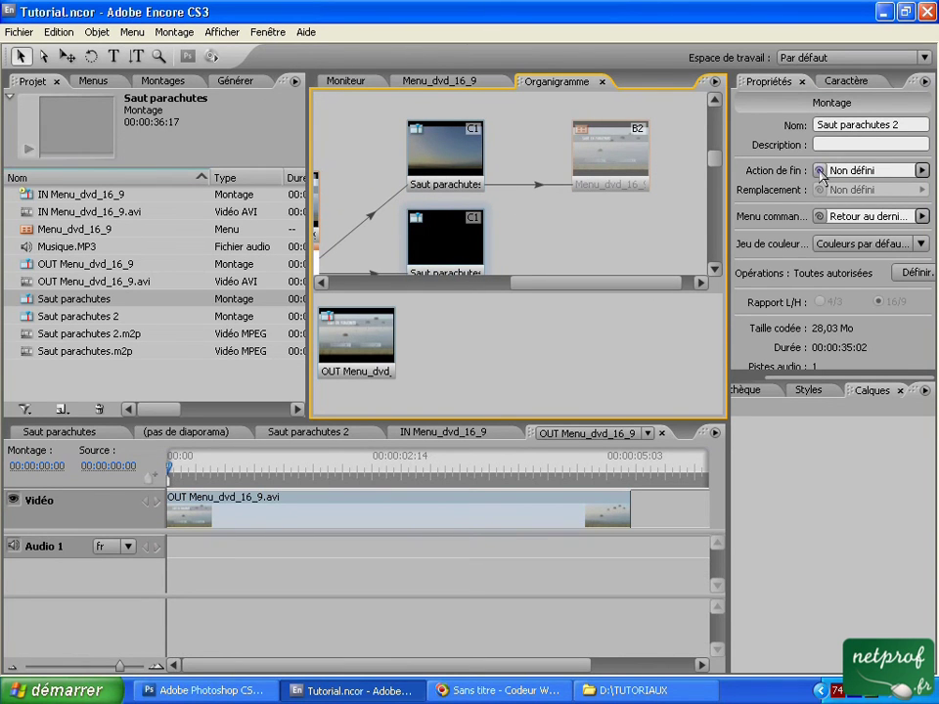
{"action": "left_click", "coordinate": [921, 171]}
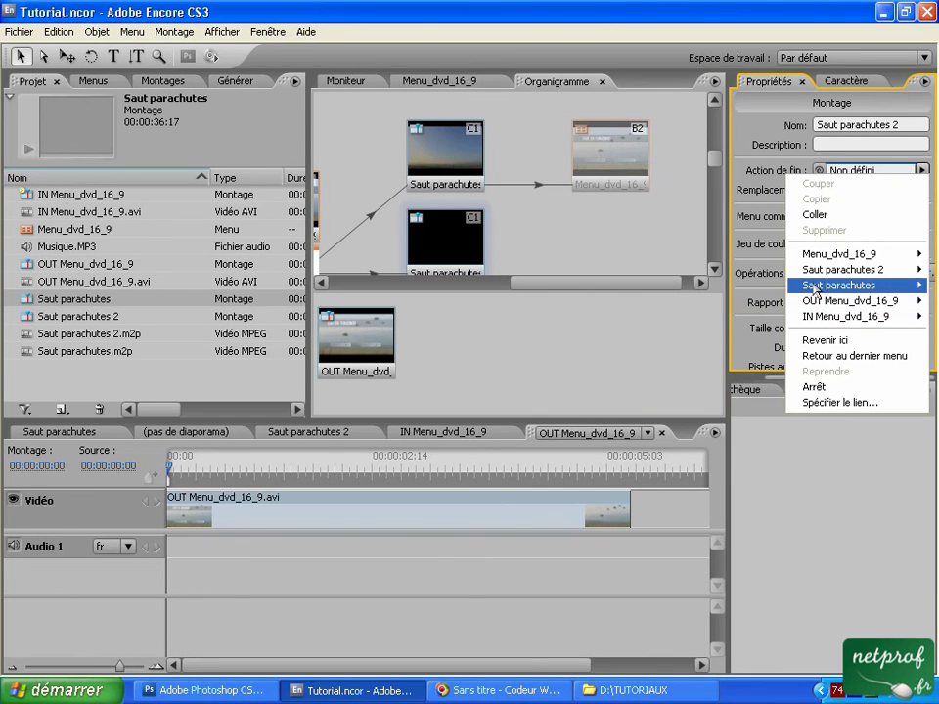
{"action": "mouse_move", "coordinate": [811, 253]}
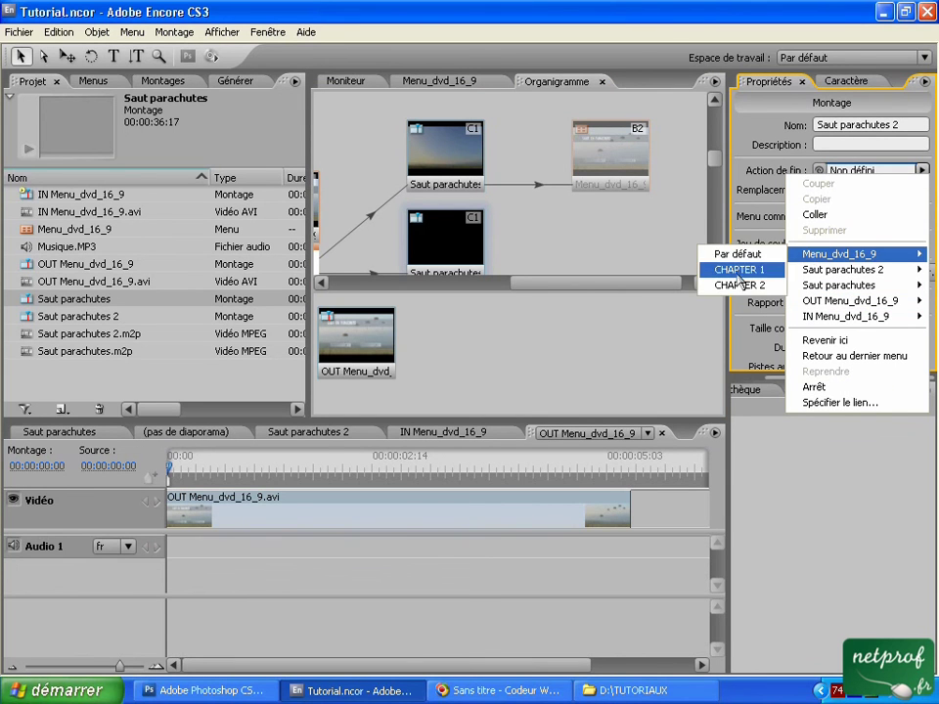
{"action": "left_click", "coordinate": [738, 270]}
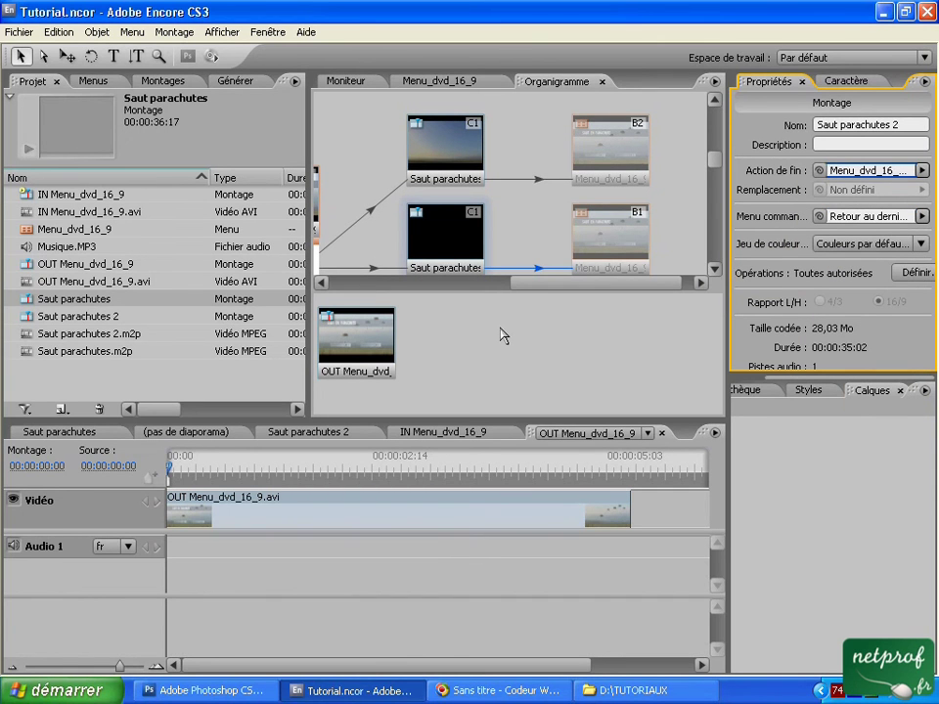
{"action": "left_click_drag", "start_coordinate": [519, 284], "coordinate": [332, 285]}
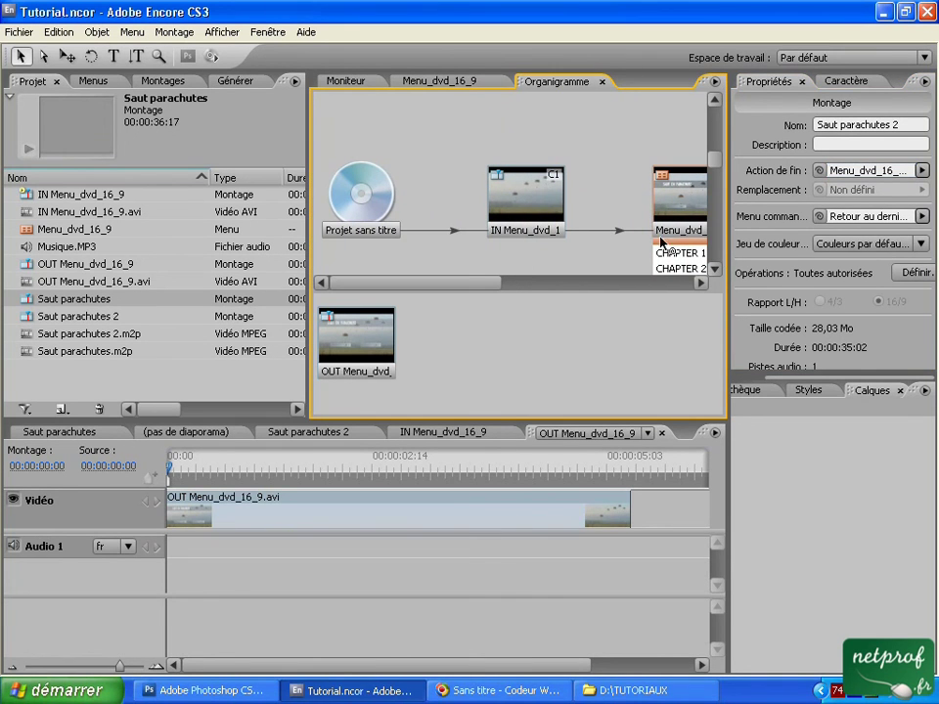
{"action": "left_click_drag", "start_coordinate": [465, 283], "coordinate": [547, 290]}
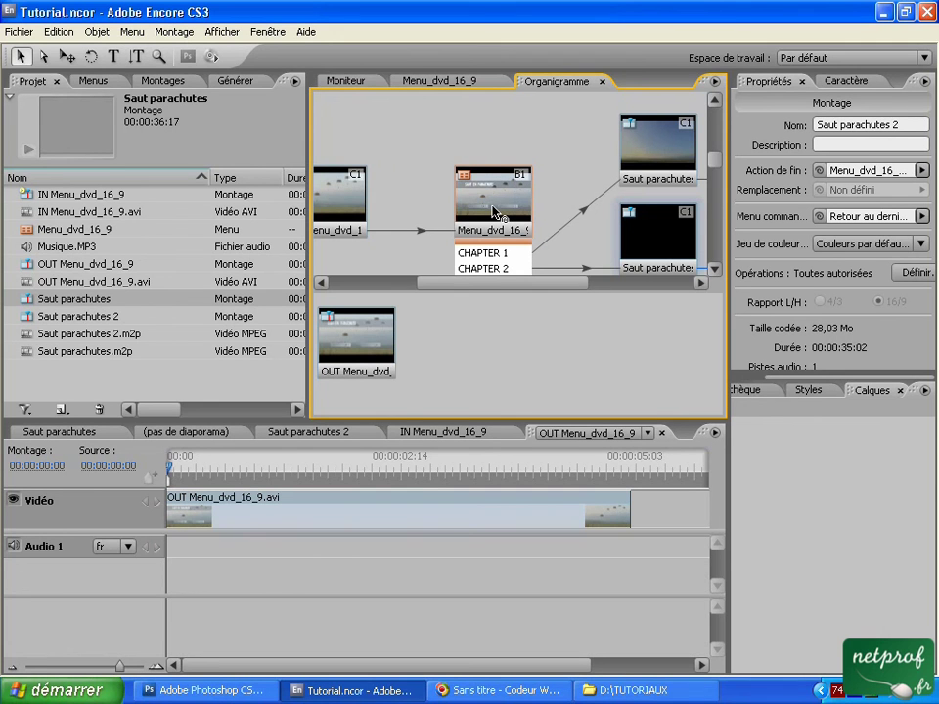
{"action": "left_click", "coordinate": [17, 31]}
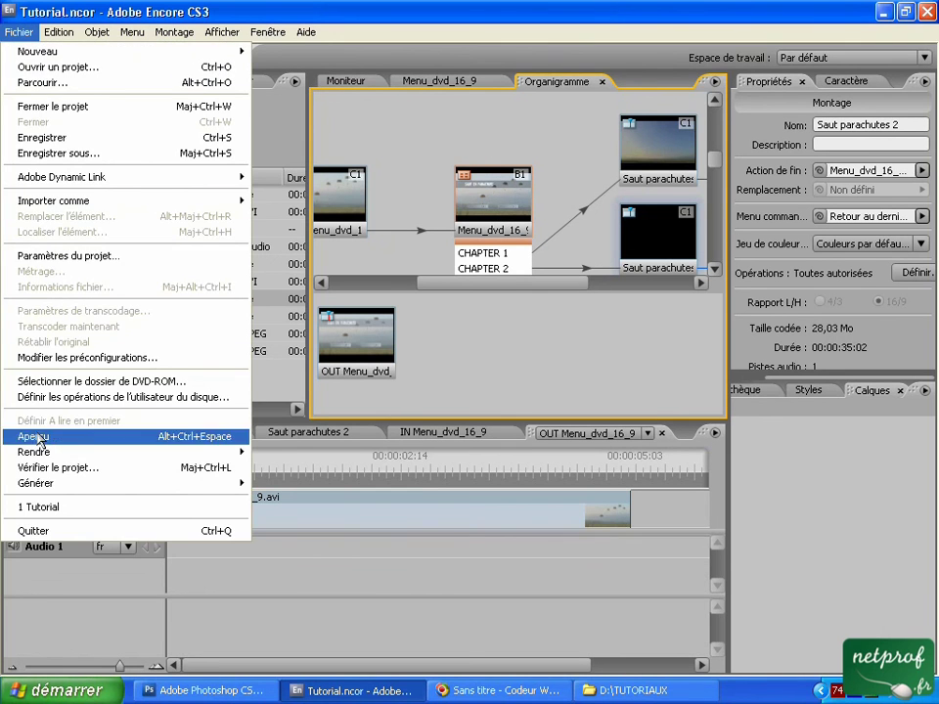
{"action": "left_click", "coordinate": [45, 137]}
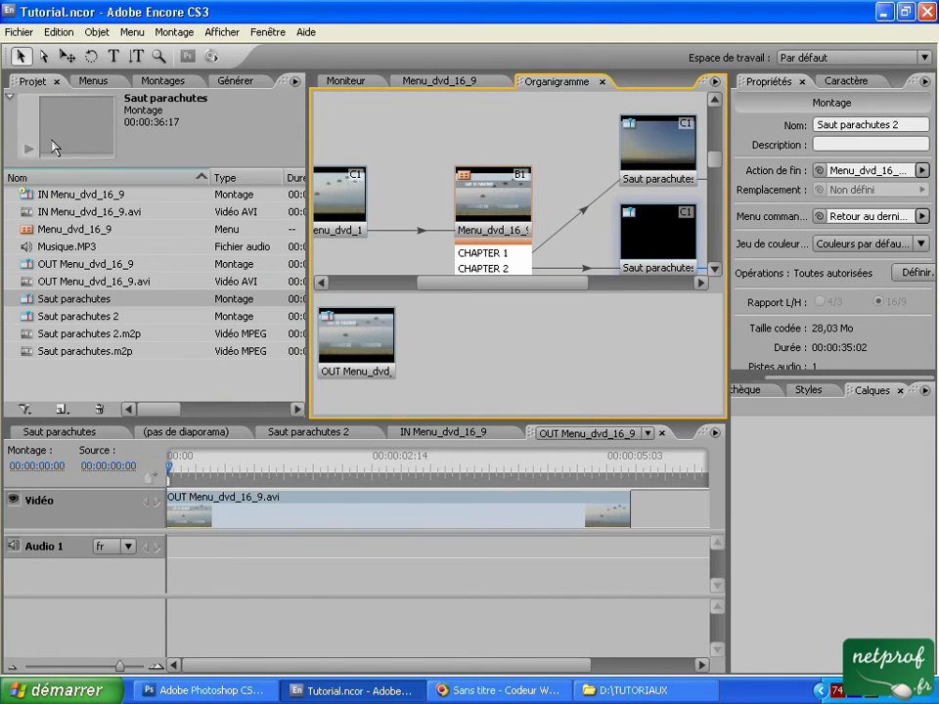
Listen to Musique.MP3 from the project files and assign it as the audio of Menu_dvd_16_9
{"action": "left_click", "coordinate": [108, 380]}
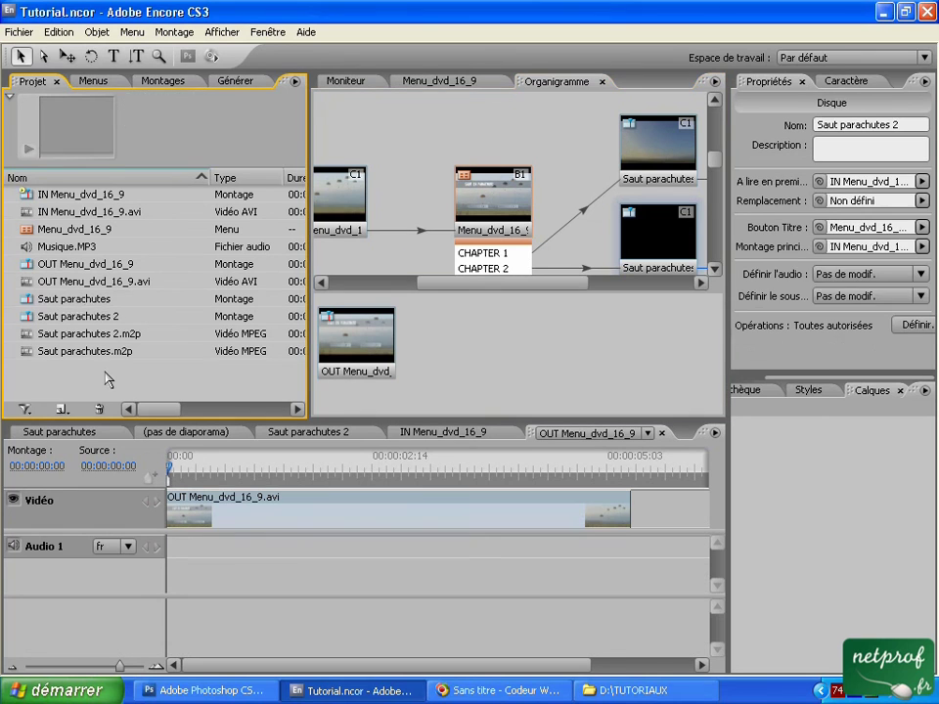
{"action": "left_click", "coordinate": [61, 247]}
{"action": "left_click", "coordinate": [27, 150]}
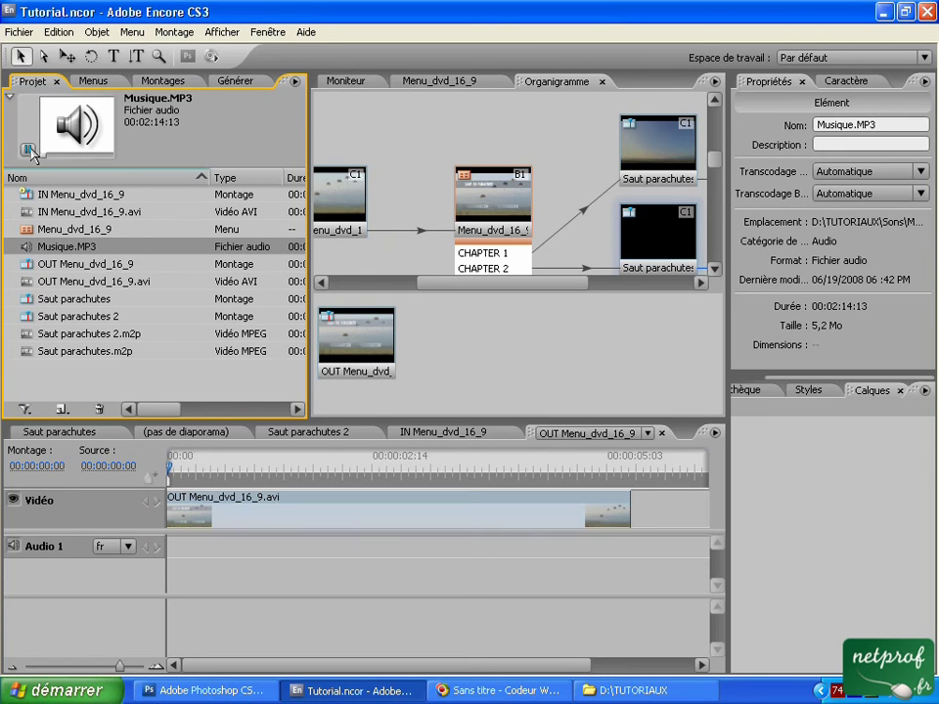
{"action": "left_click", "coordinate": [27, 149]}
{"action": "left_click", "coordinate": [486, 202]}
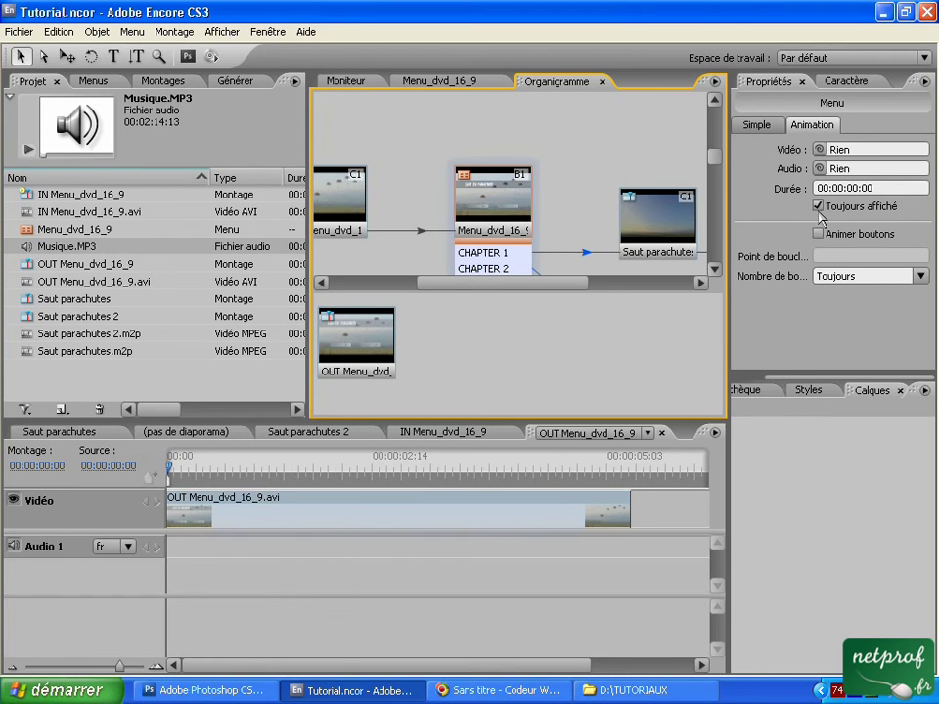
{"action": "left_click", "coordinate": [754, 128]}
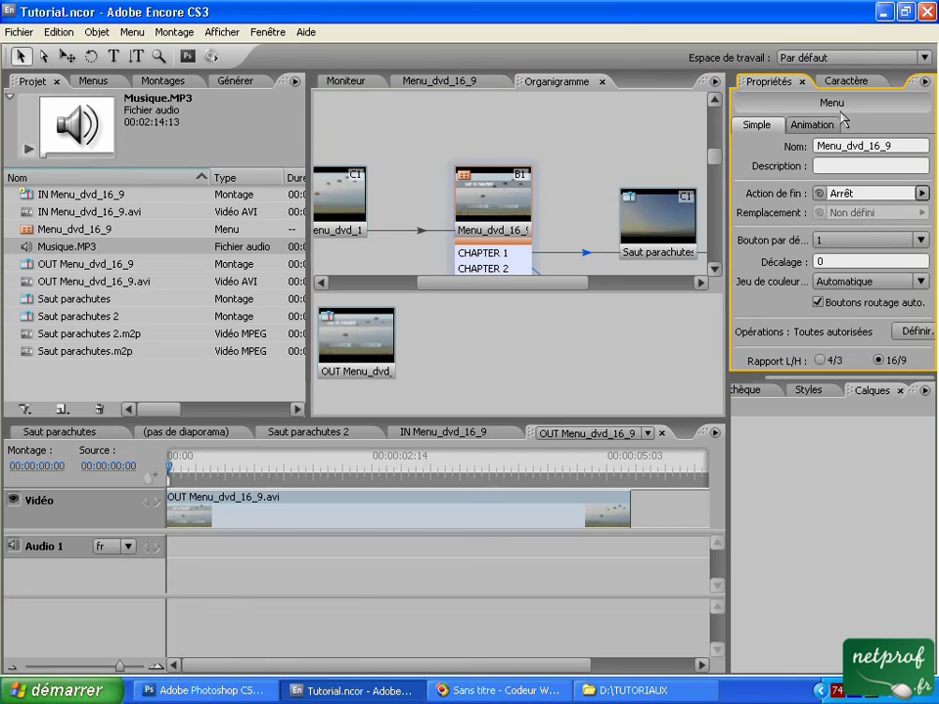
{"action": "left_click", "coordinate": [797, 130]}
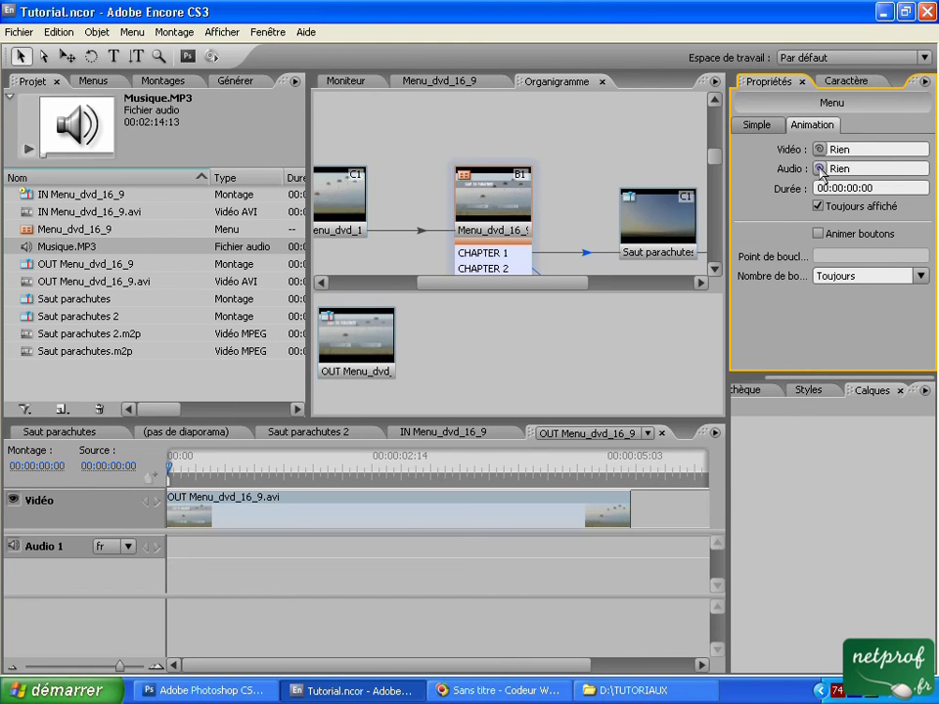
{"action": "left_click_drag", "start_coordinate": [821, 174], "coordinate": [54, 256]}
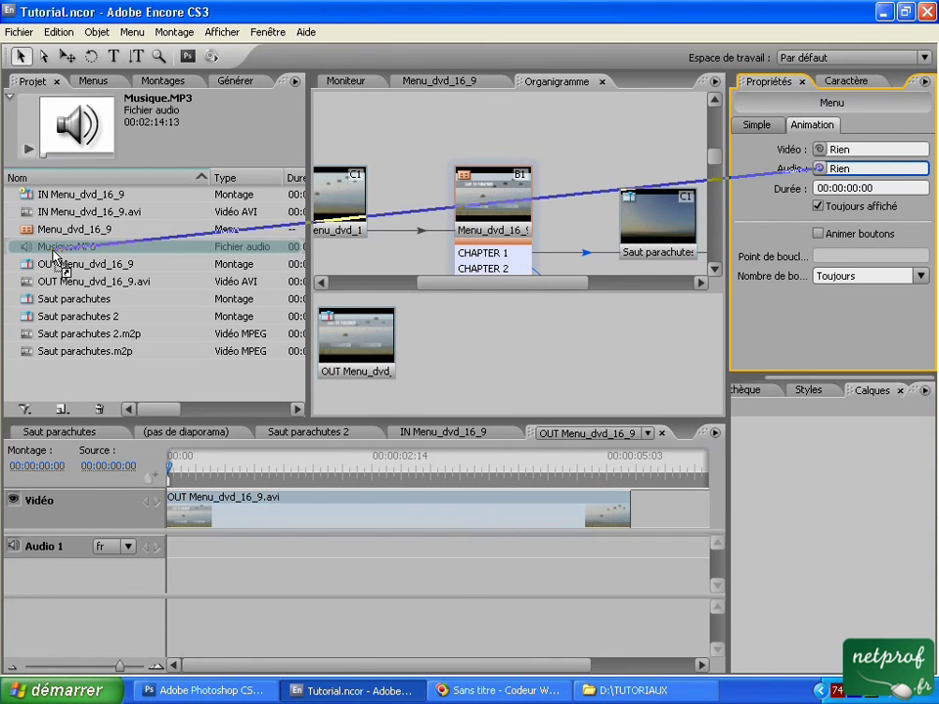
{"action": "left_click_drag", "start_coordinate": [54, 257], "coordinate": [50, 253]}
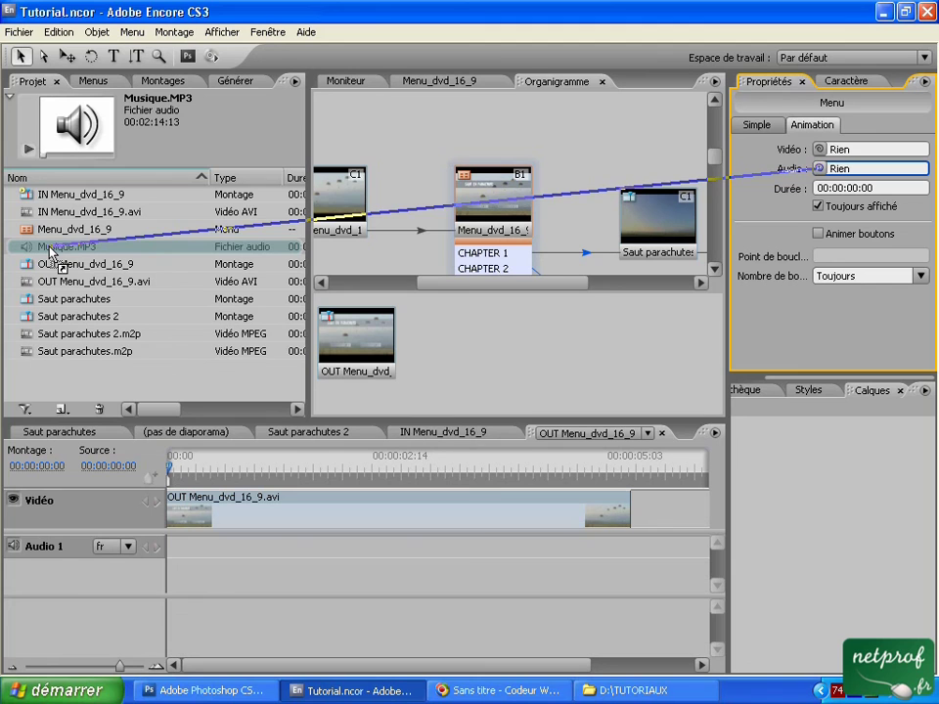
{"action": "left_click_drag", "start_coordinate": [50, 252], "coordinate": [52, 252]}
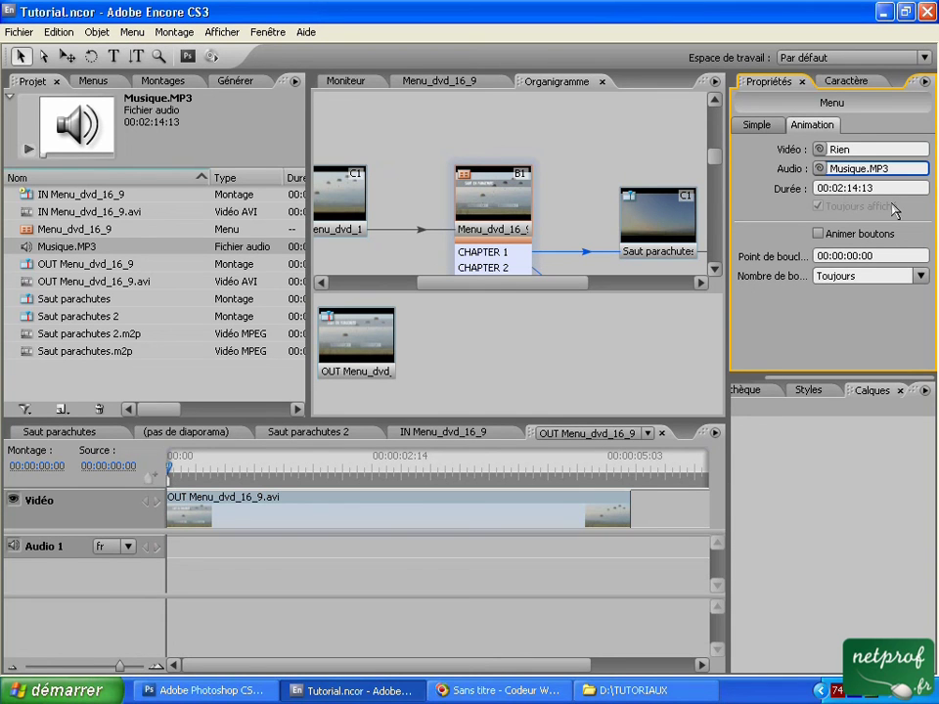
Enable Animer boutons for Menu_dvd_16_9 and set its number of loops to Toujours
{"action": "left_click", "coordinate": [818, 234]}
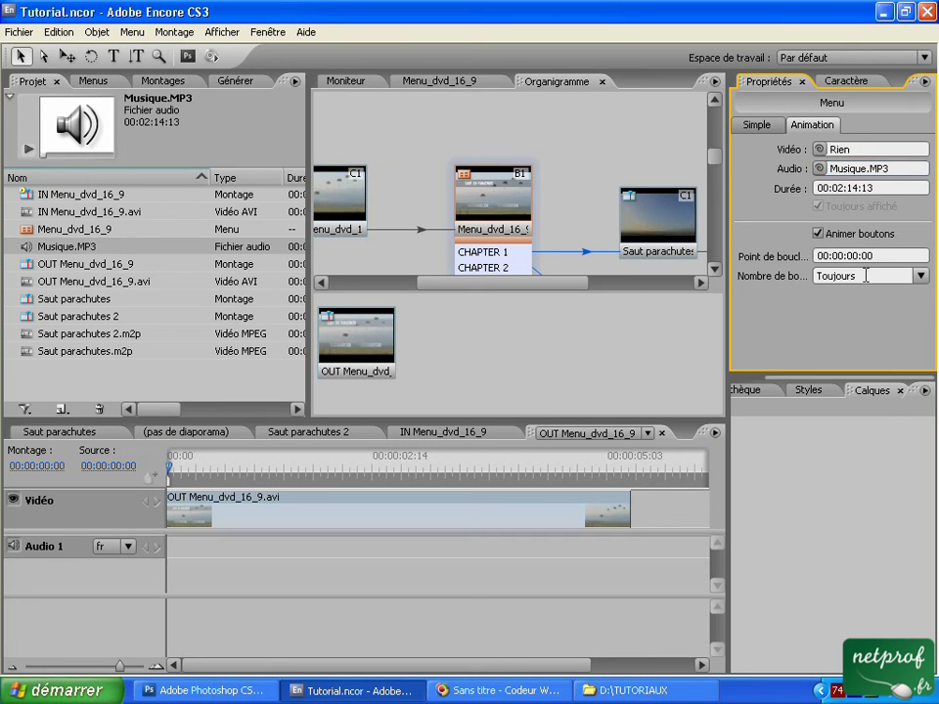
{"action": "left_click", "coordinate": [920, 277]}
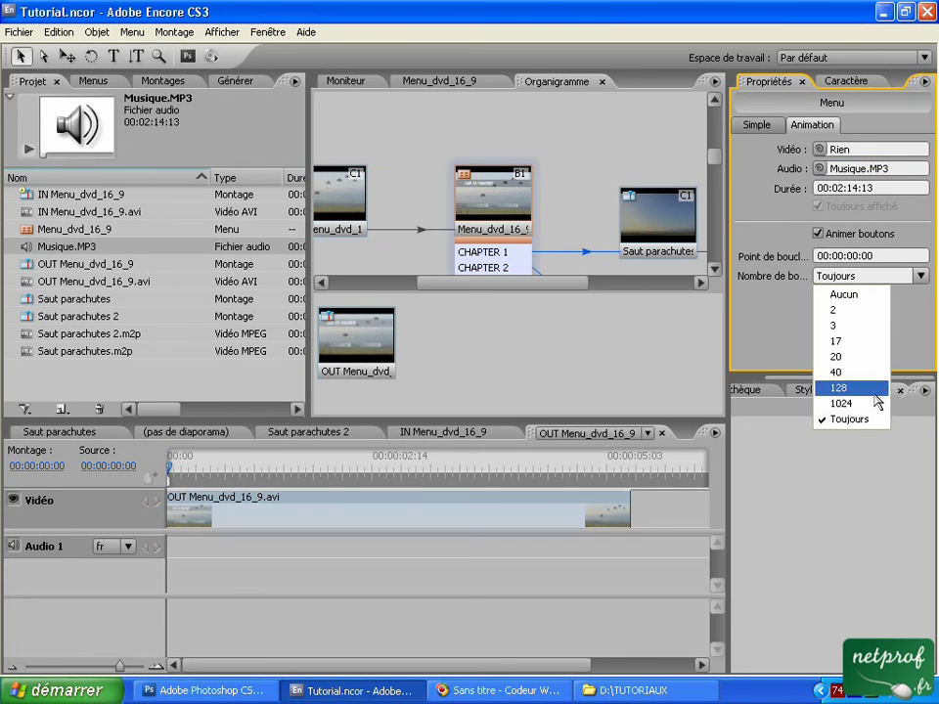
{"action": "left_click", "coordinate": [860, 419]}
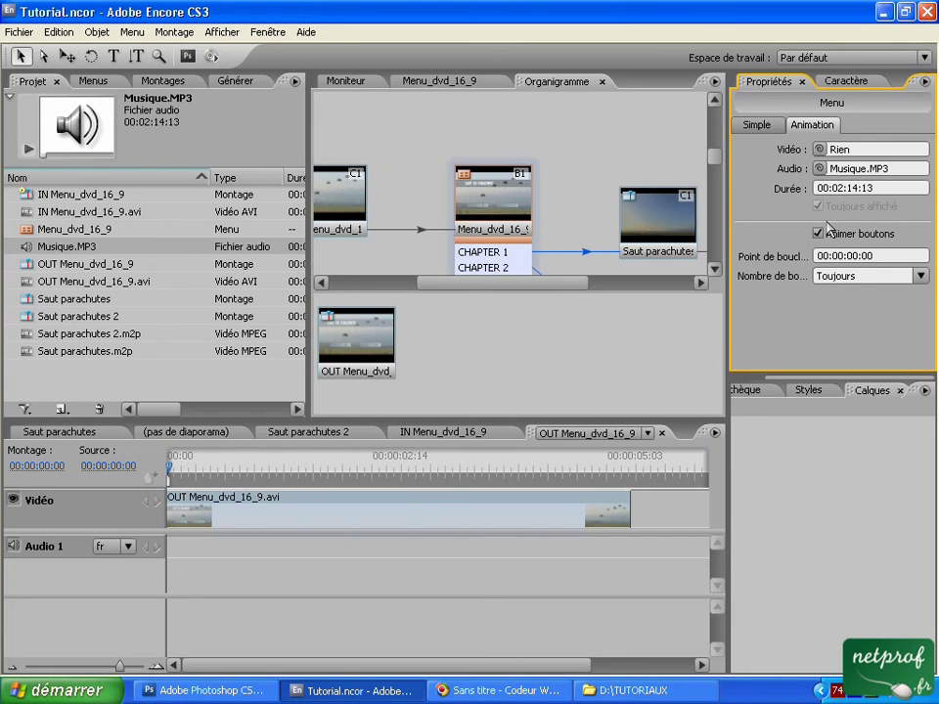
Preview the project, test the menu's CLIP 1 button, and close the preview
{"action": "left_click", "coordinate": [20, 33]}
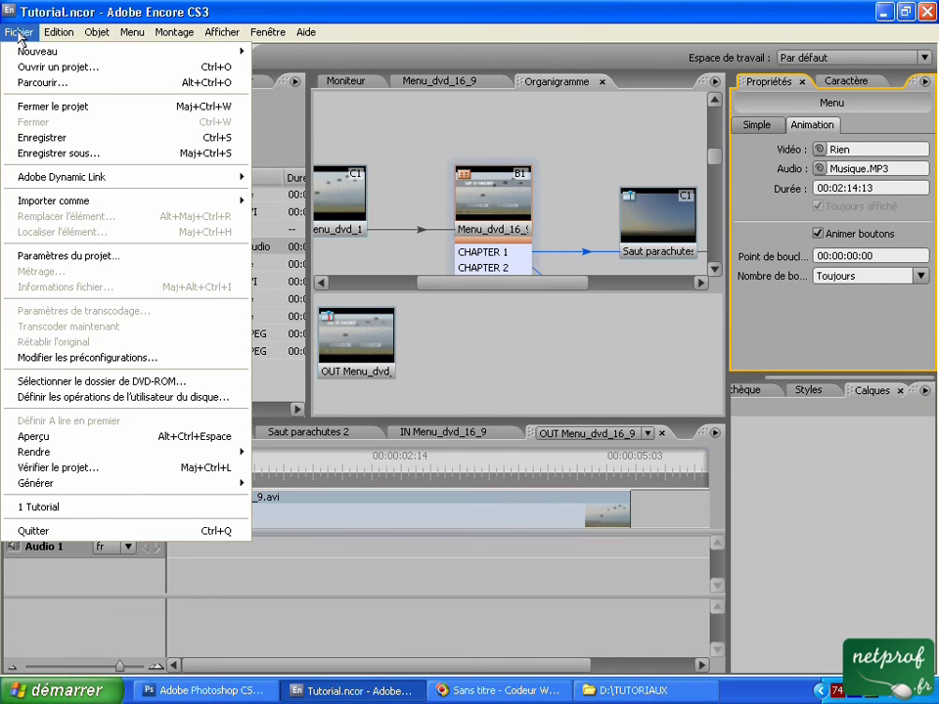
{"action": "mouse_move", "coordinate": [60, 39]}
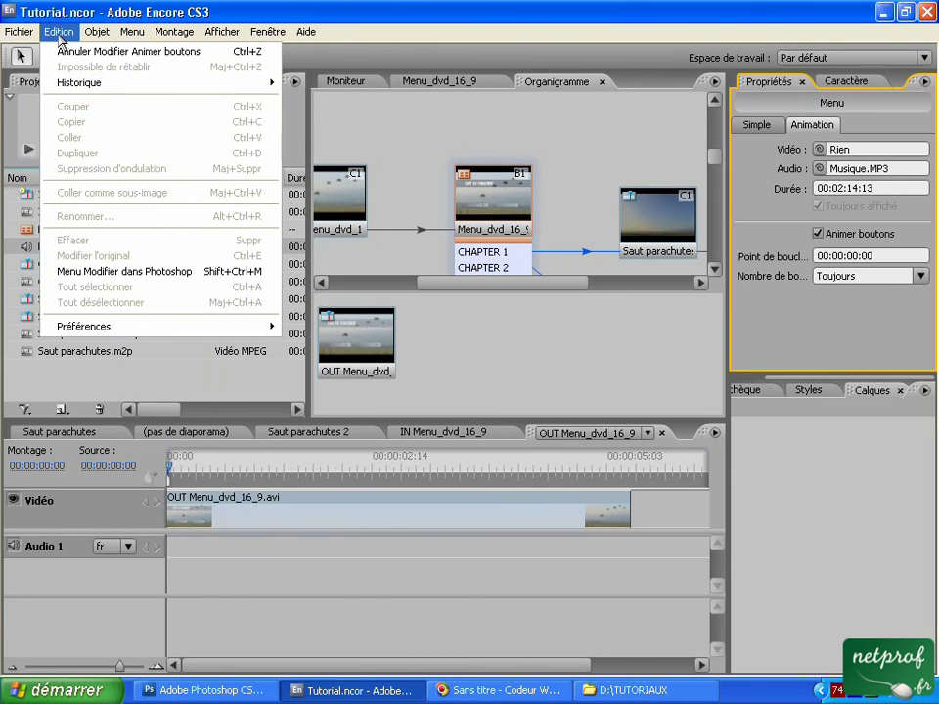
{"action": "mouse_move", "coordinate": [97, 36]}
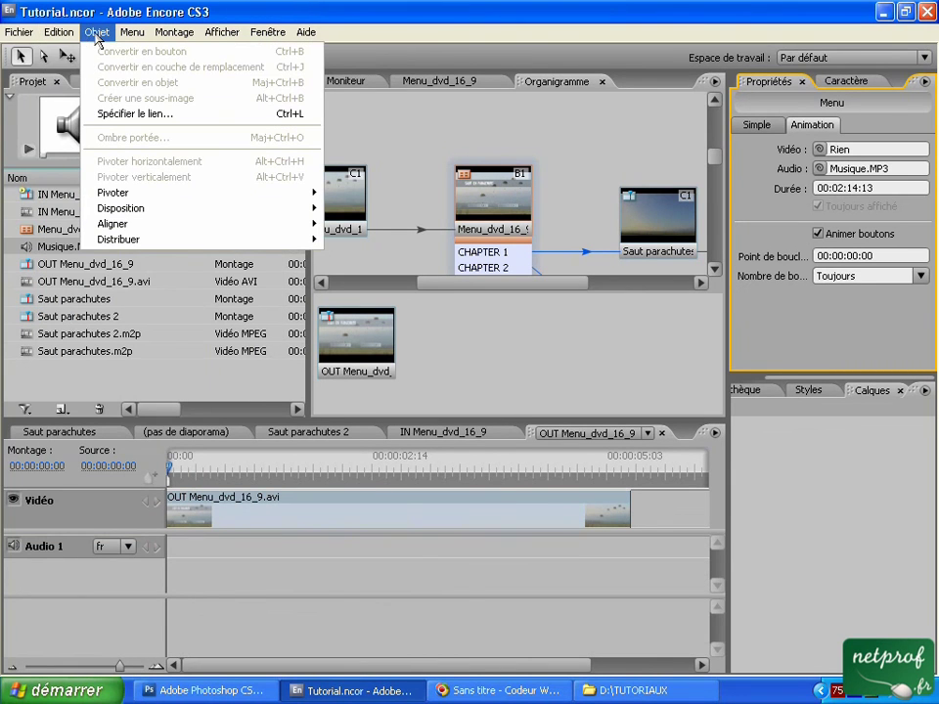
{"action": "mouse_move", "coordinate": [155, 35]}
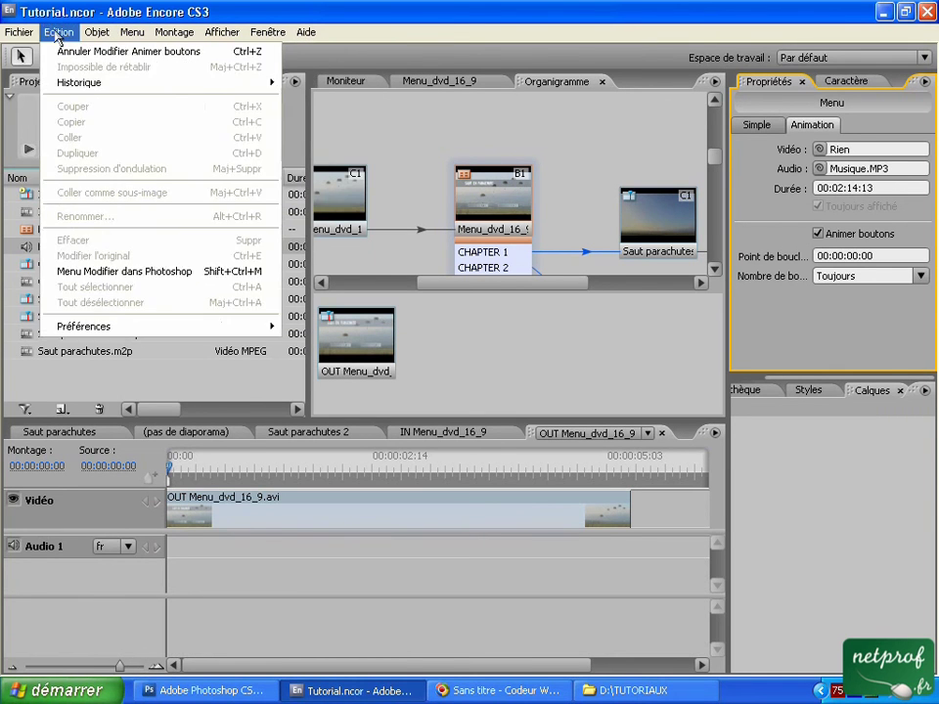
{"action": "mouse_move", "coordinate": [22, 35]}
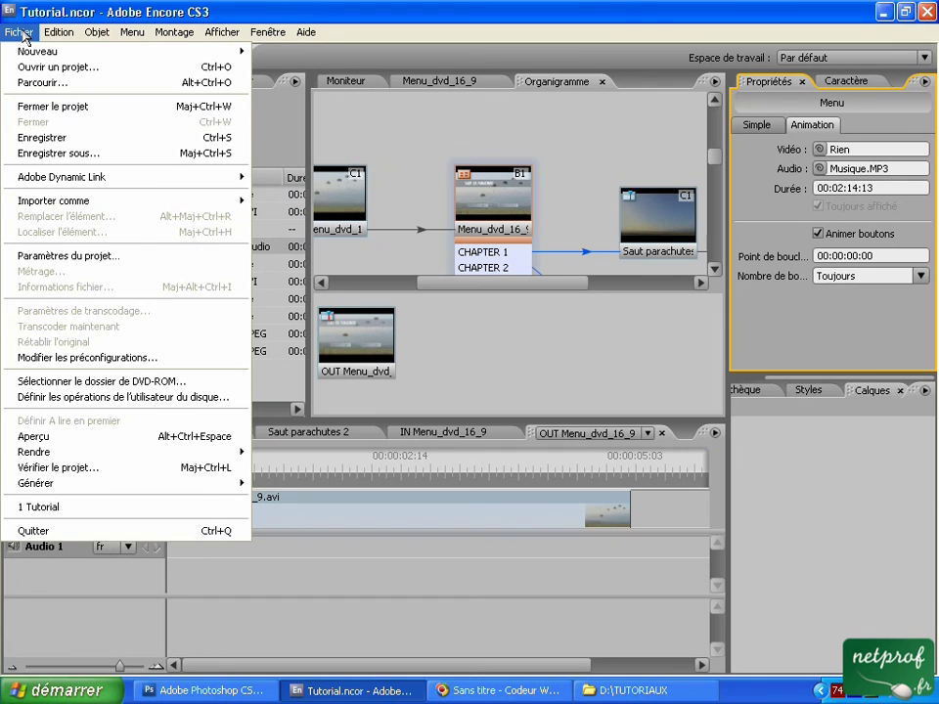
{"action": "left_click", "coordinate": [39, 439]}
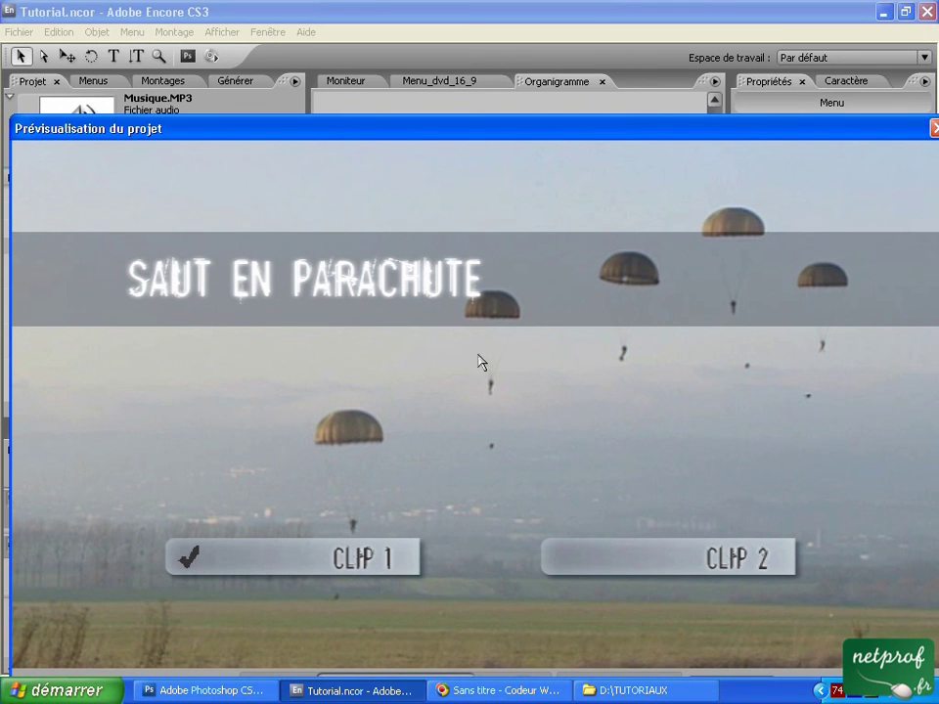
{"action": "left_click", "coordinate": [289, 566]}
{"action": "left_click", "coordinate": [934, 127]}
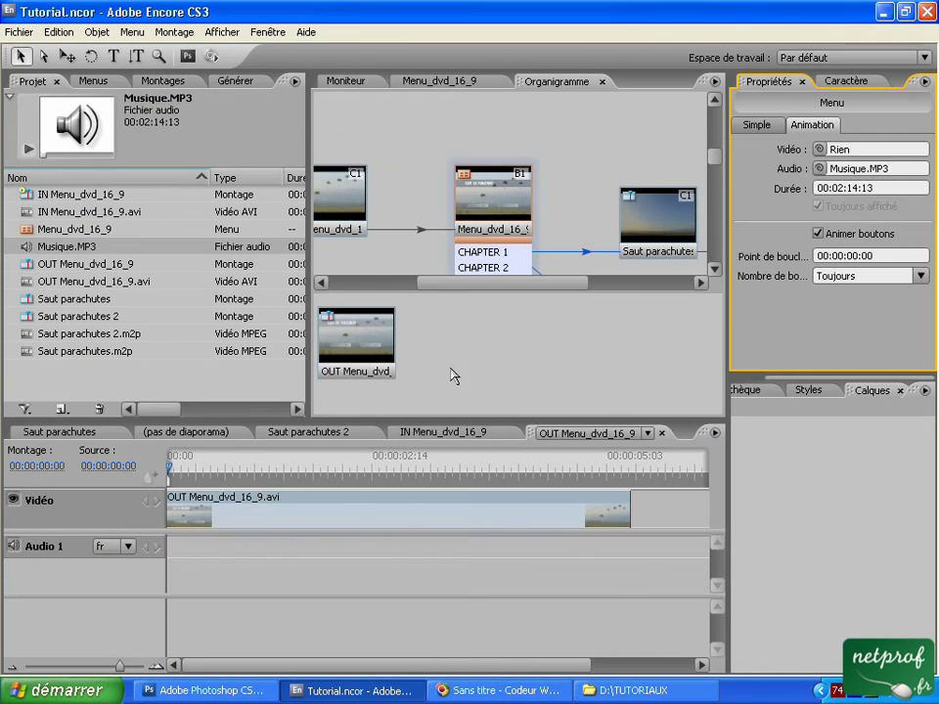
Run the project check with all categories enabled and examine the problems listed for the OUT Menu_dvd_16_9 timeline
{"action": "left_click", "coordinate": [398, 253]}
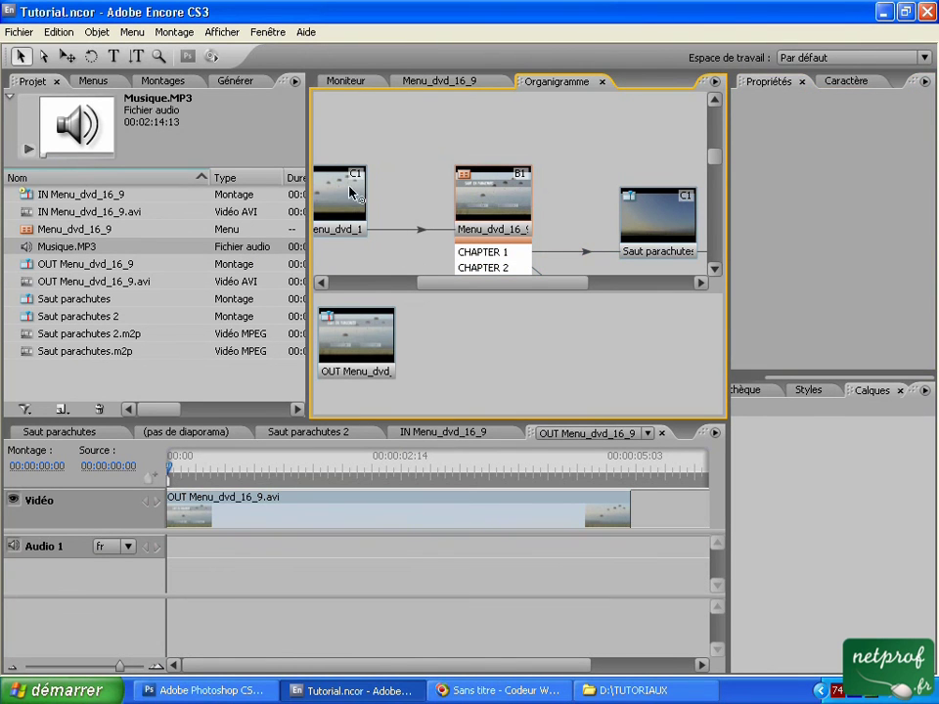
{"action": "left_click", "coordinate": [235, 82]}
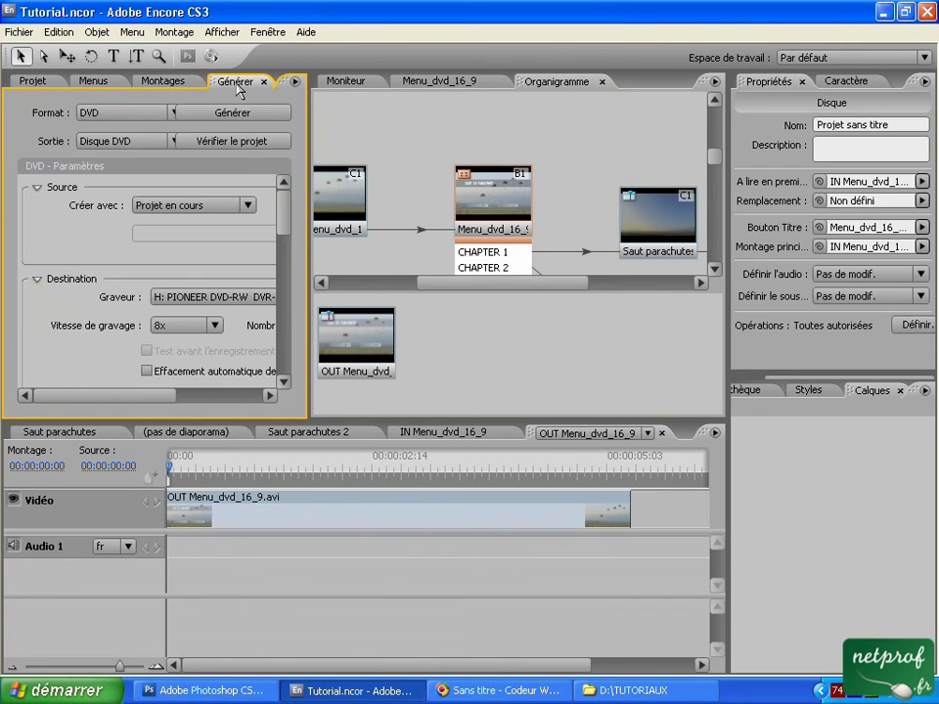
{"action": "left_click", "coordinate": [227, 143]}
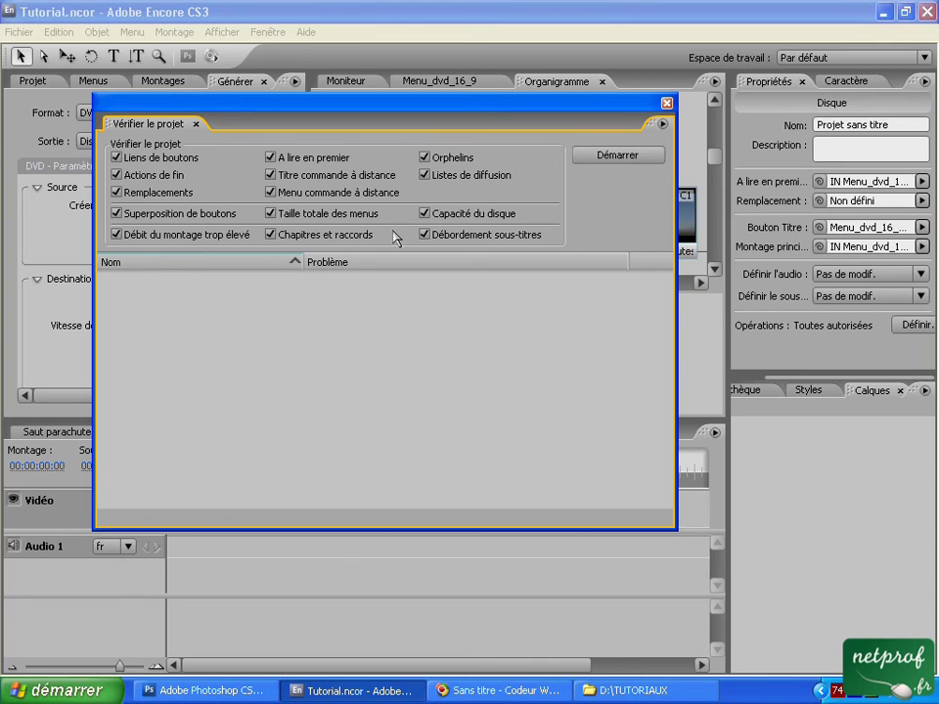
{"action": "left_click", "coordinate": [614, 154]}
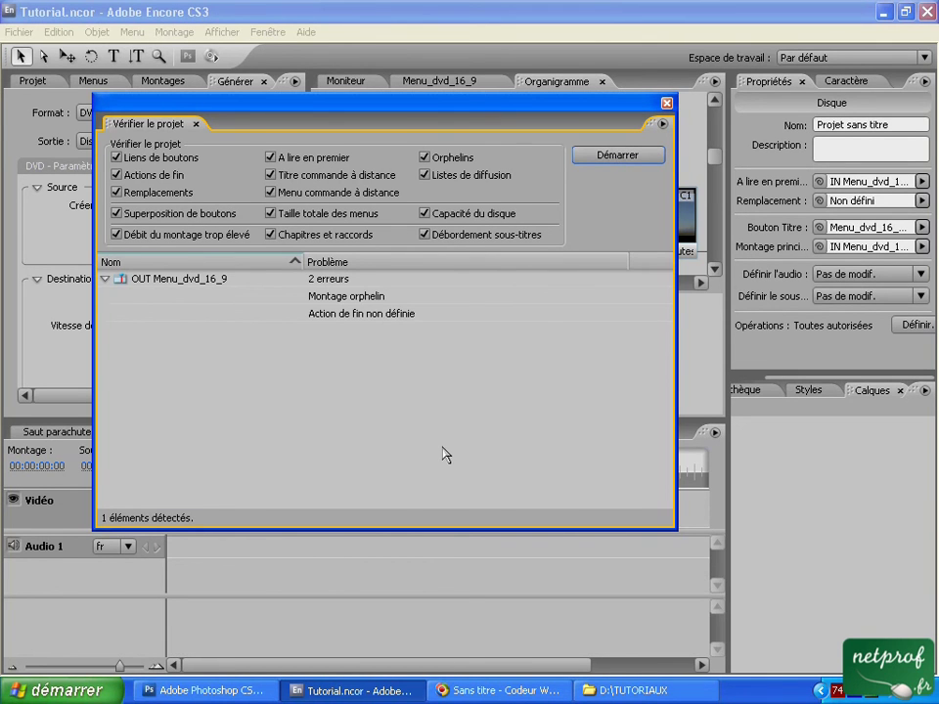
{"action": "left_click", "coordinate": [135, 278]}
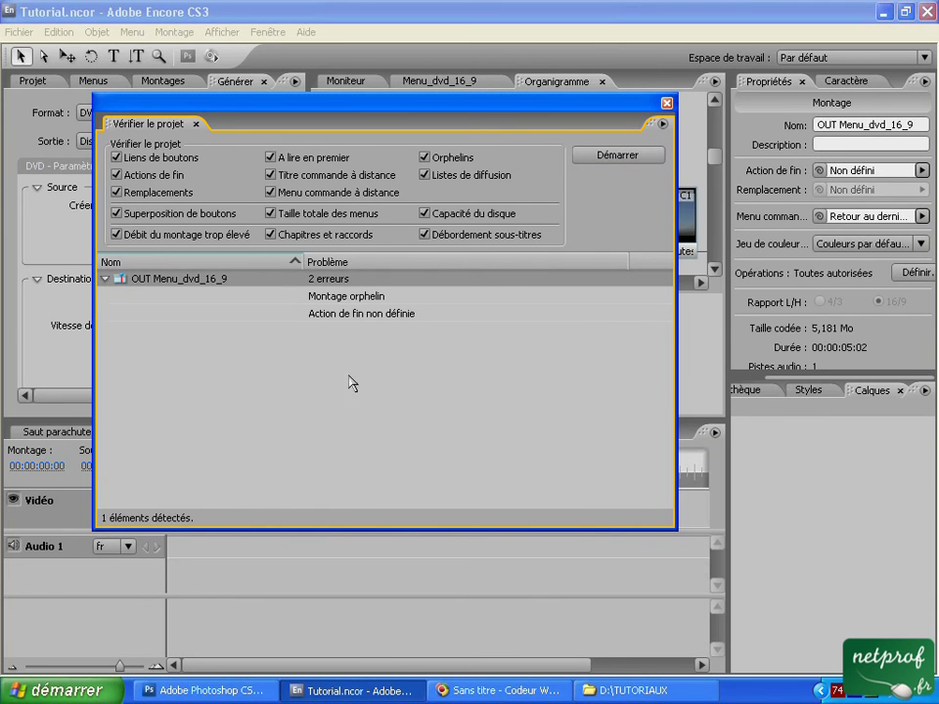
{"action": "left_click", "coordinate": [344, 296]}
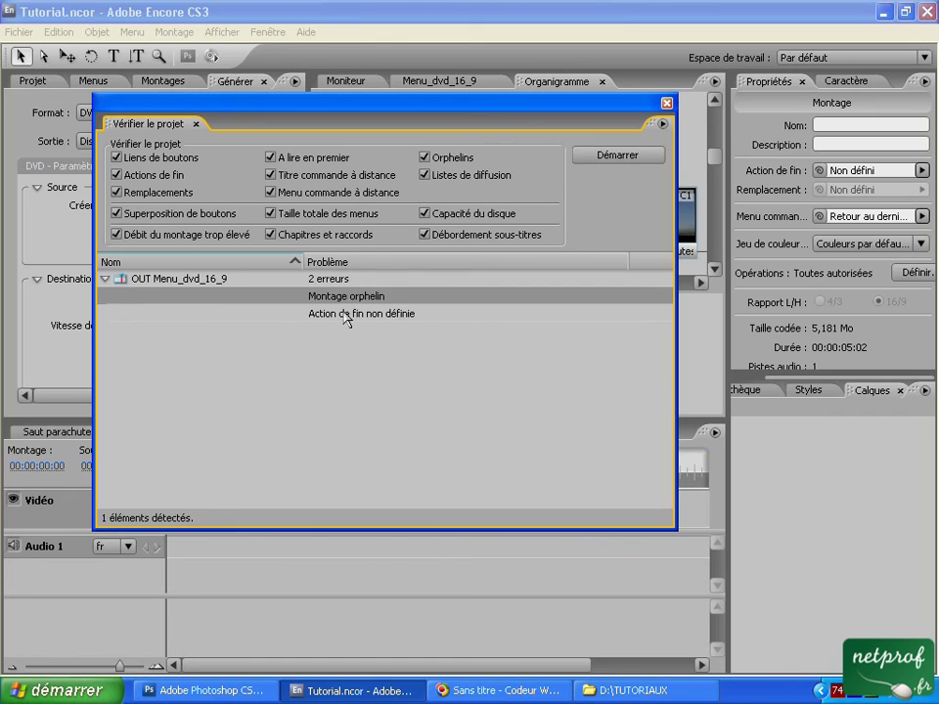
{"action": "left_click", "coordinate": [346, 315]}
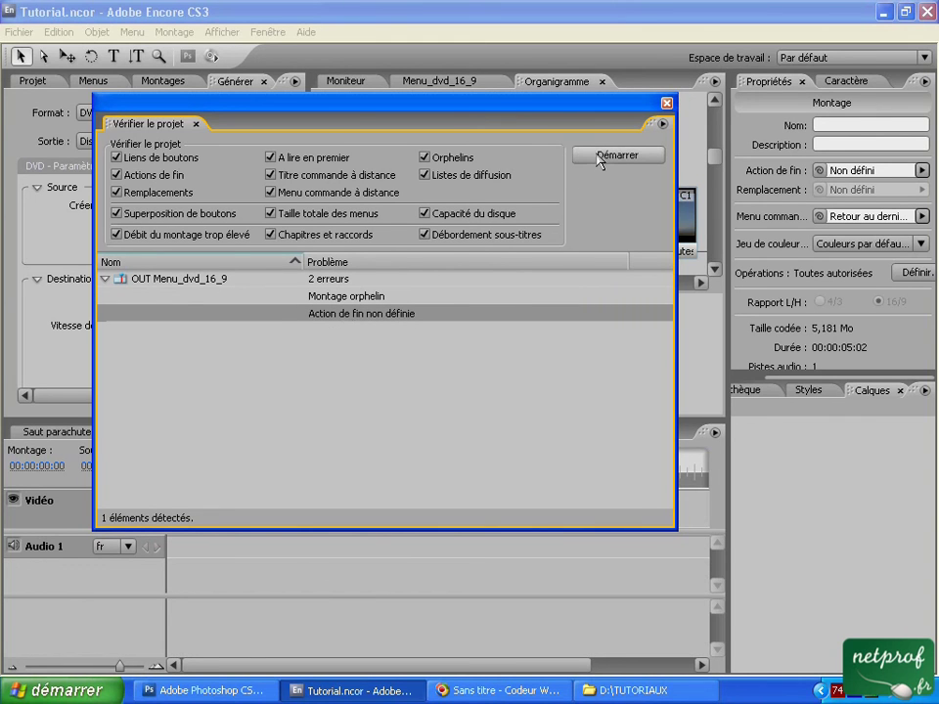
{"action": "left_click", "coordinate": [666, 103]}
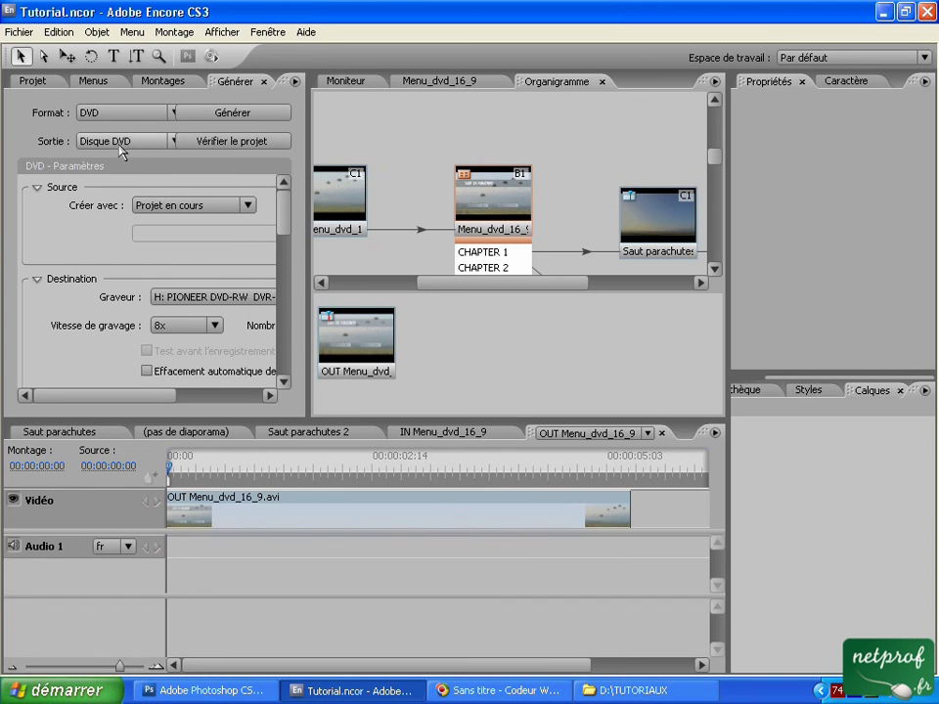
Set the DVD build output to Dossier DVD and view its destination settings
{"action": "left_click", "coordinate": [173, 142]}
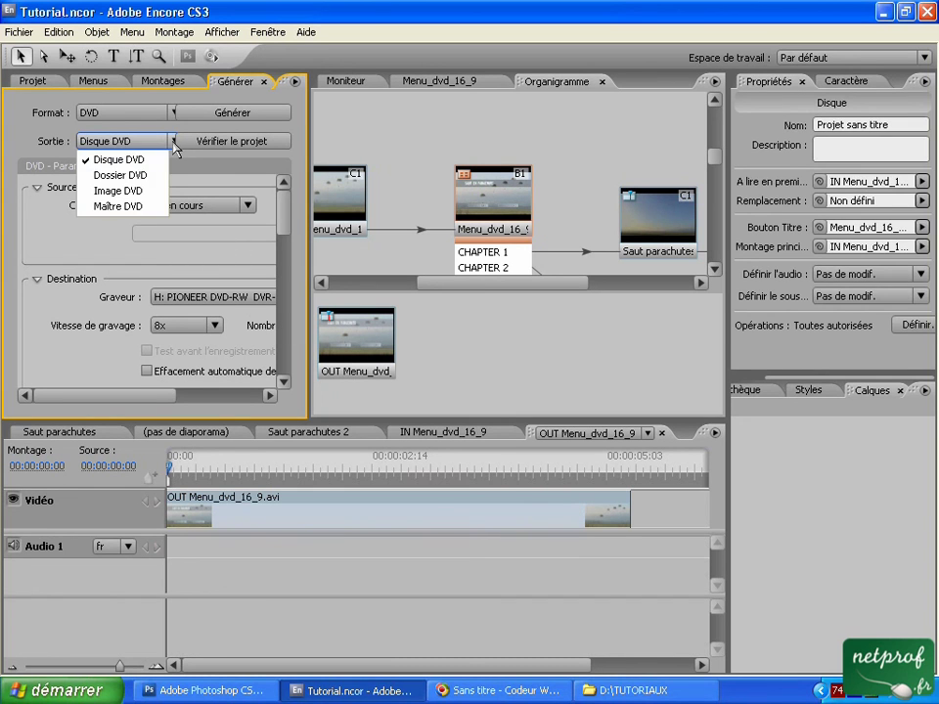
{"action": "left_click", "coordinate": [136, 178]}
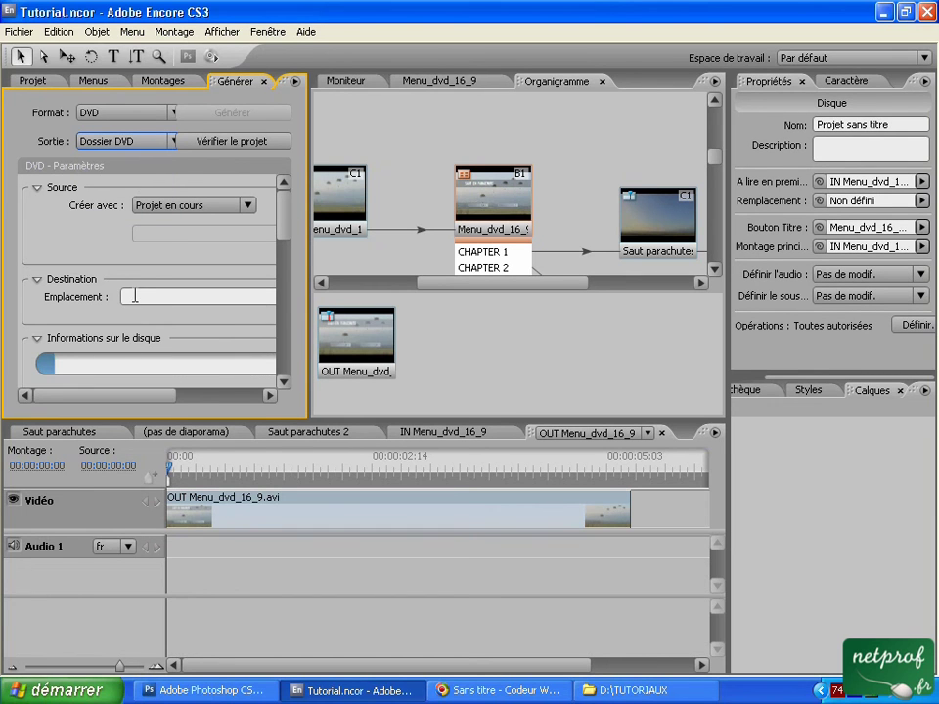
{"action": "left_click", "coordinate": [237, 395]}
{"action": "left_click_drag", "start_coordinate": [202, 395], "coordinate": [117, 397]}
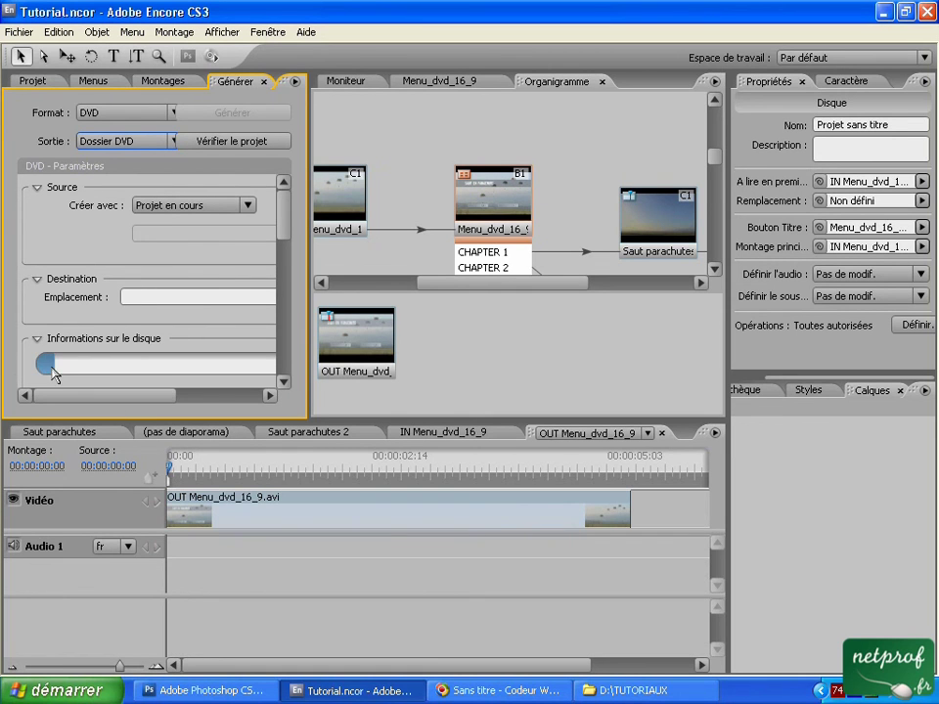